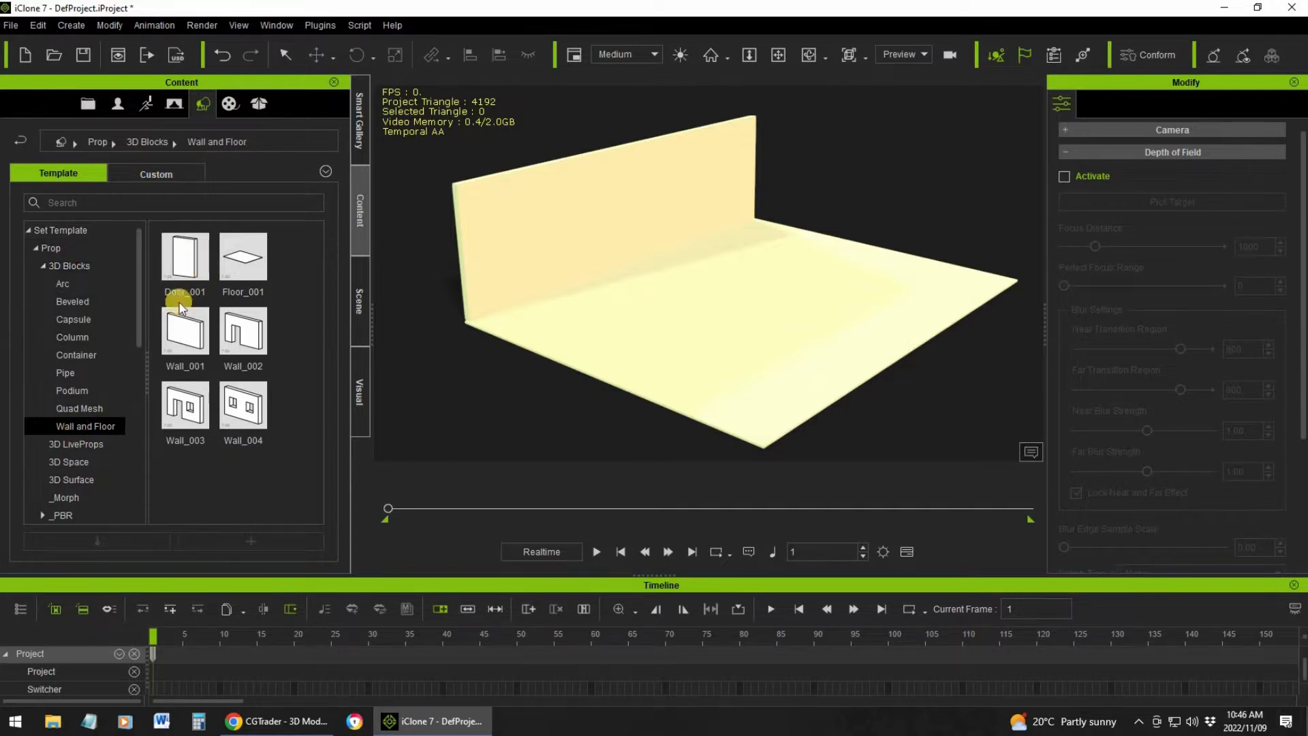
Find the Tile01 material in the Material library and apply it to the wall standing along the floor's edge
{"action": "mouse_move", "coordinate": [249, 267]}
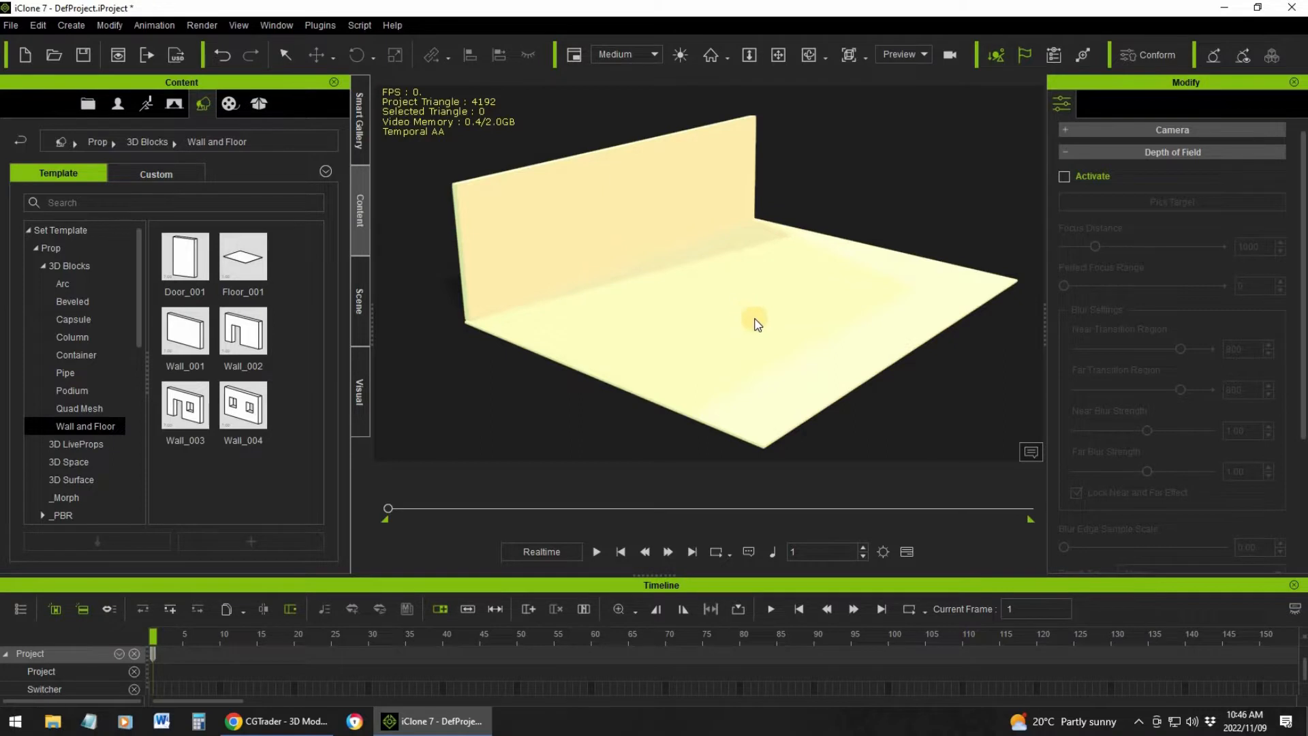
{"action": "left_click", "coordinate": [227, 104]}
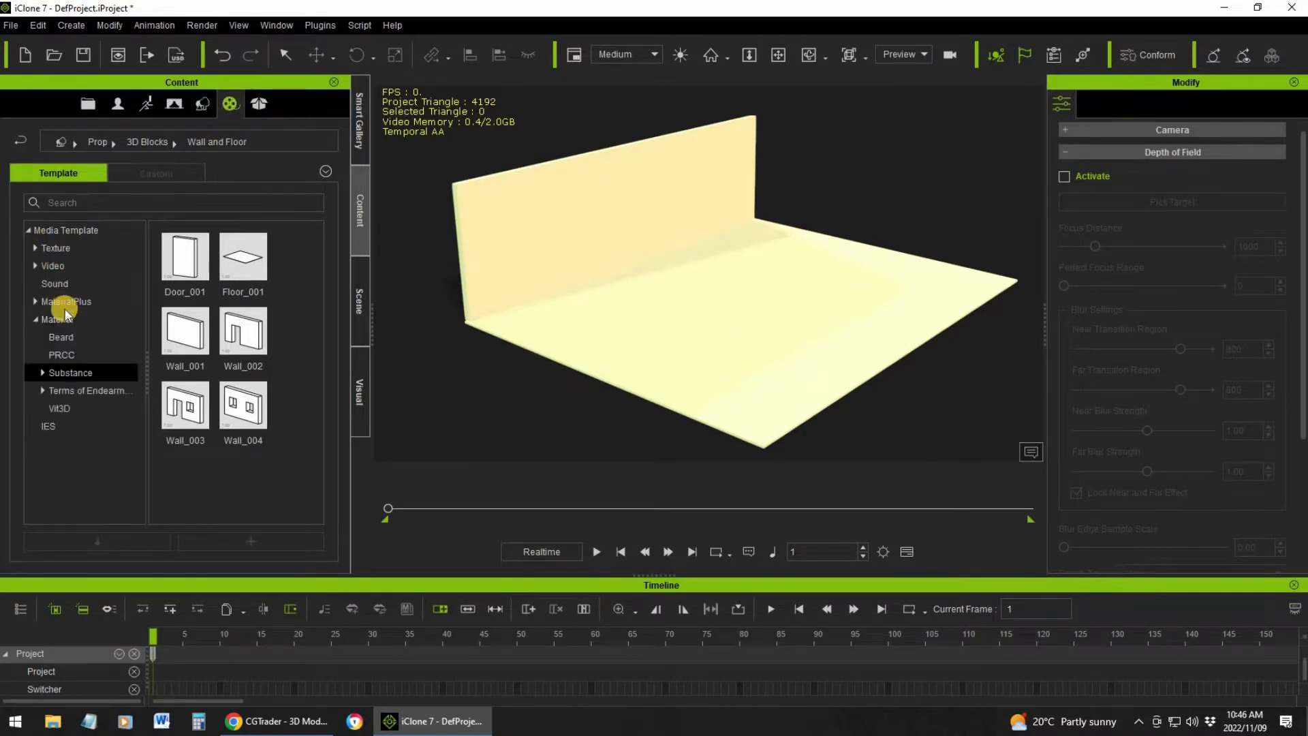
{"action": "left_click", "coordinate": [243, 300]}
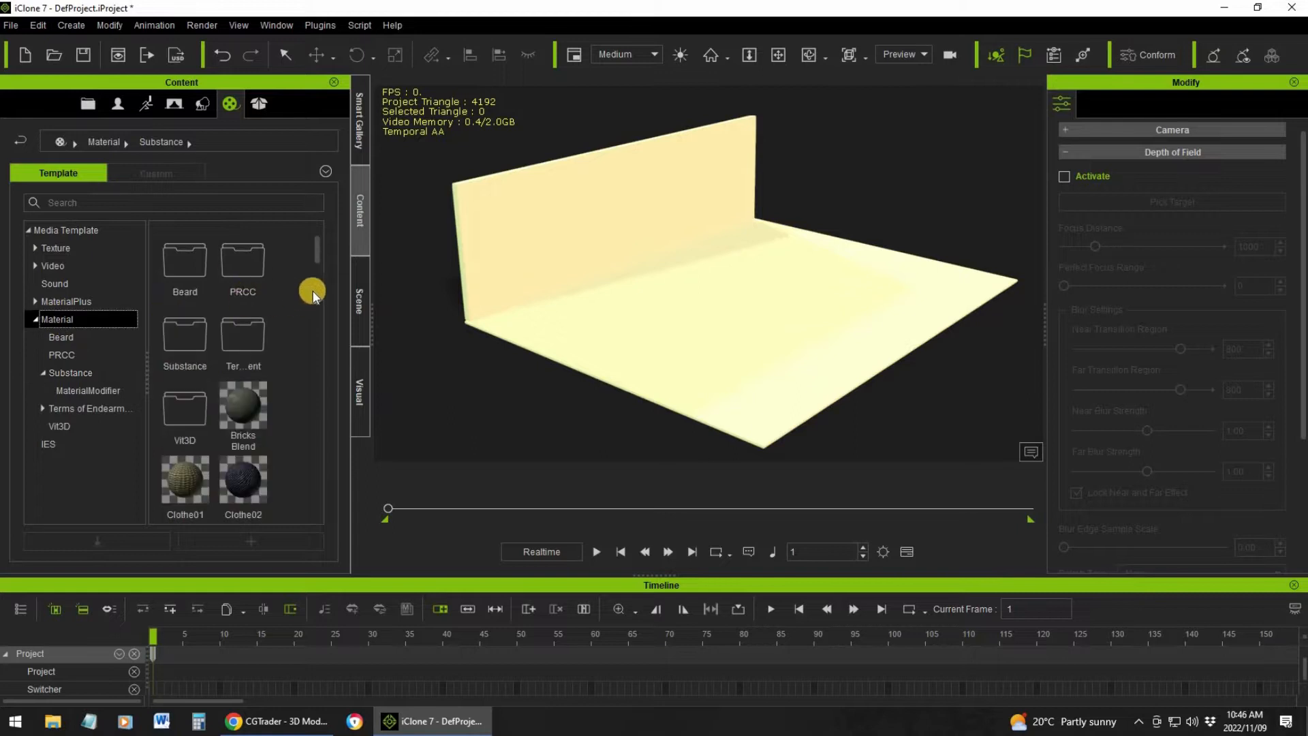
{"action": "left_click_drag", "start_coordinate": [319, 246], "coordinate": [567, 285]}
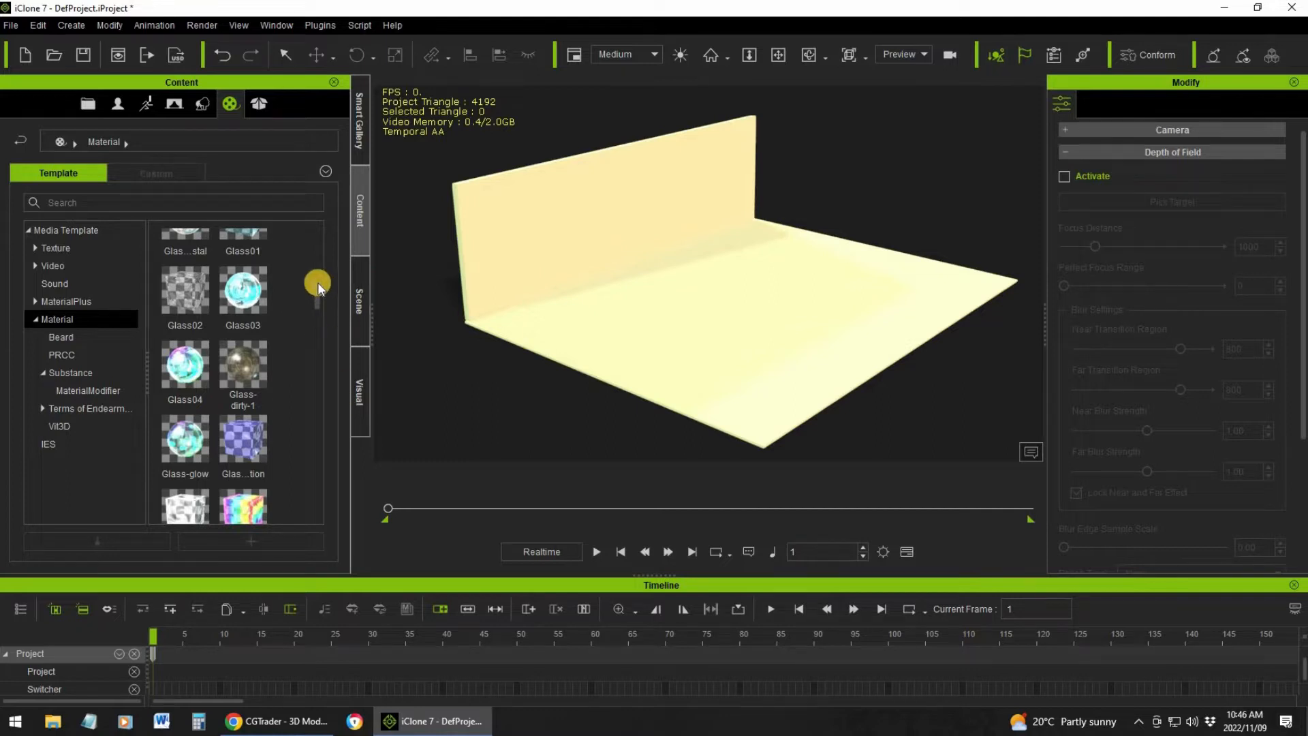
{"action": "left_click_drag", "start_coordinate": [317, 289], "coordinate": [309, 456]}
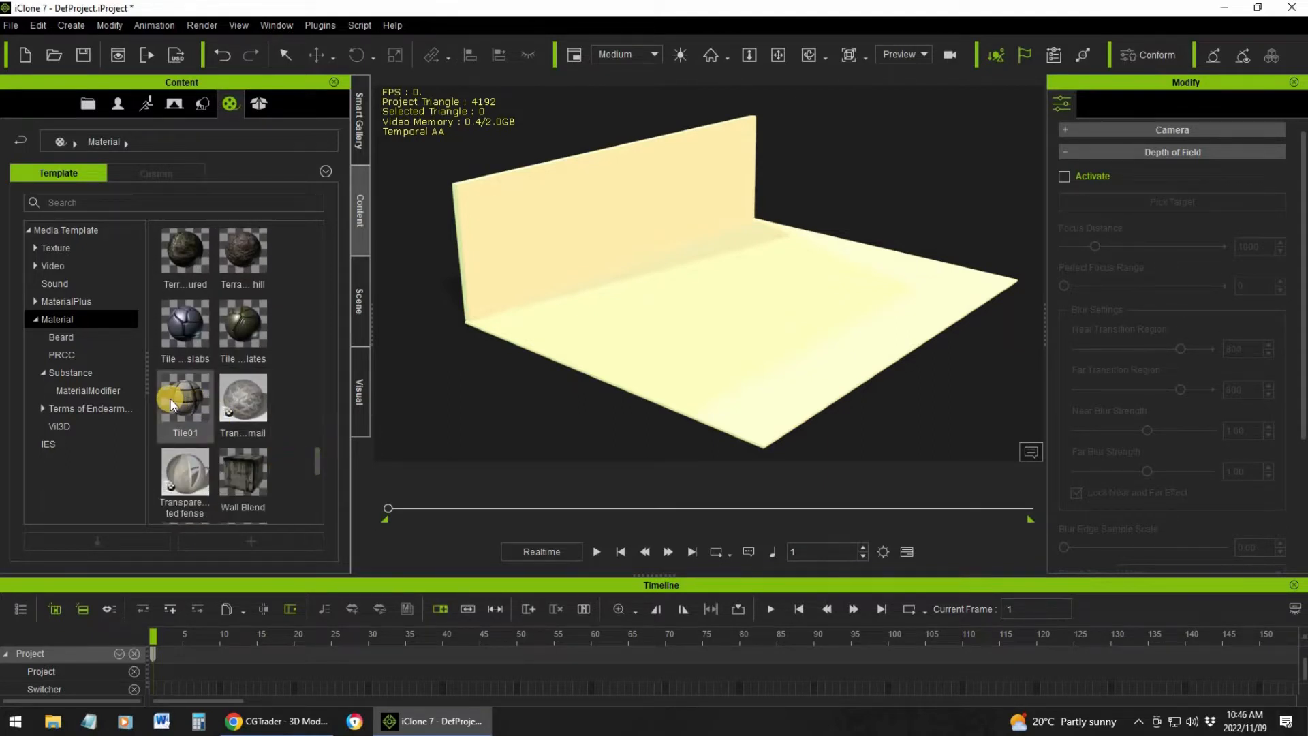
{"action": "mouse_move", "coordinate": [247, 387]}
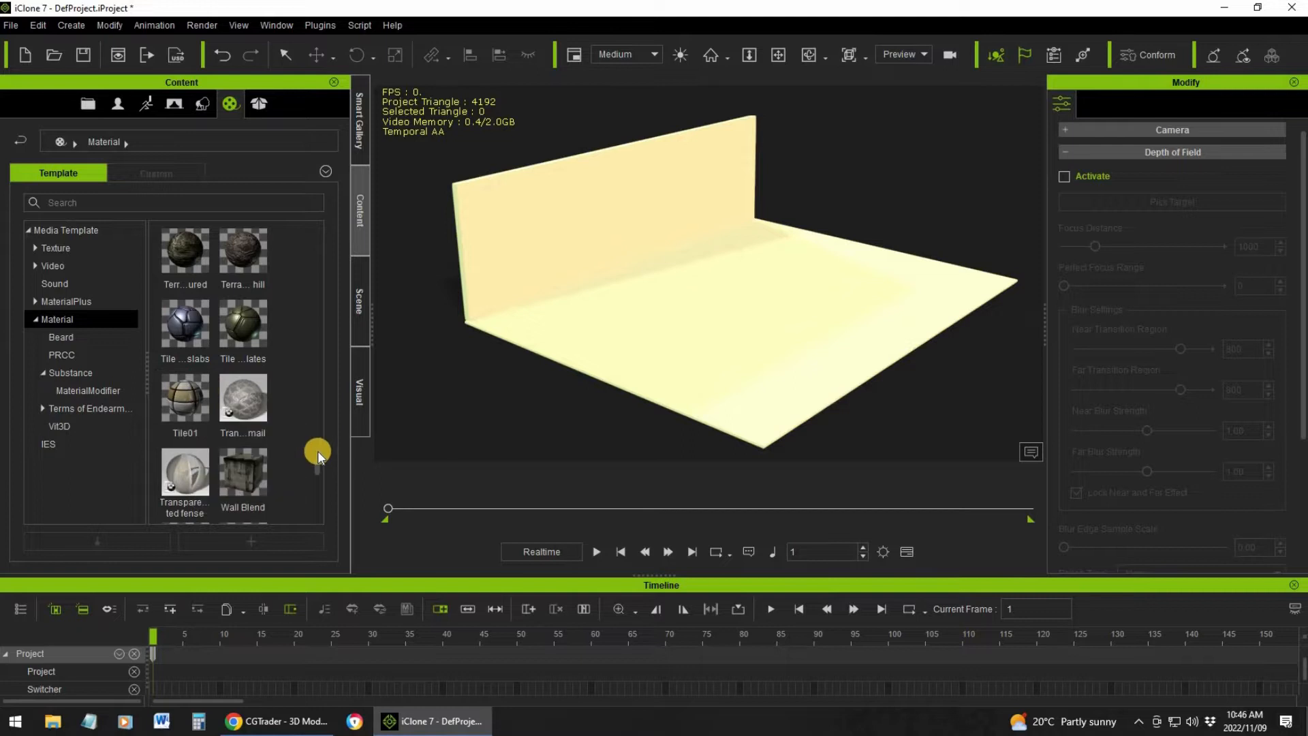
{"action": "left_click_drag", "start_coordinate": [317, 452], "coordinate": [323, 479]}
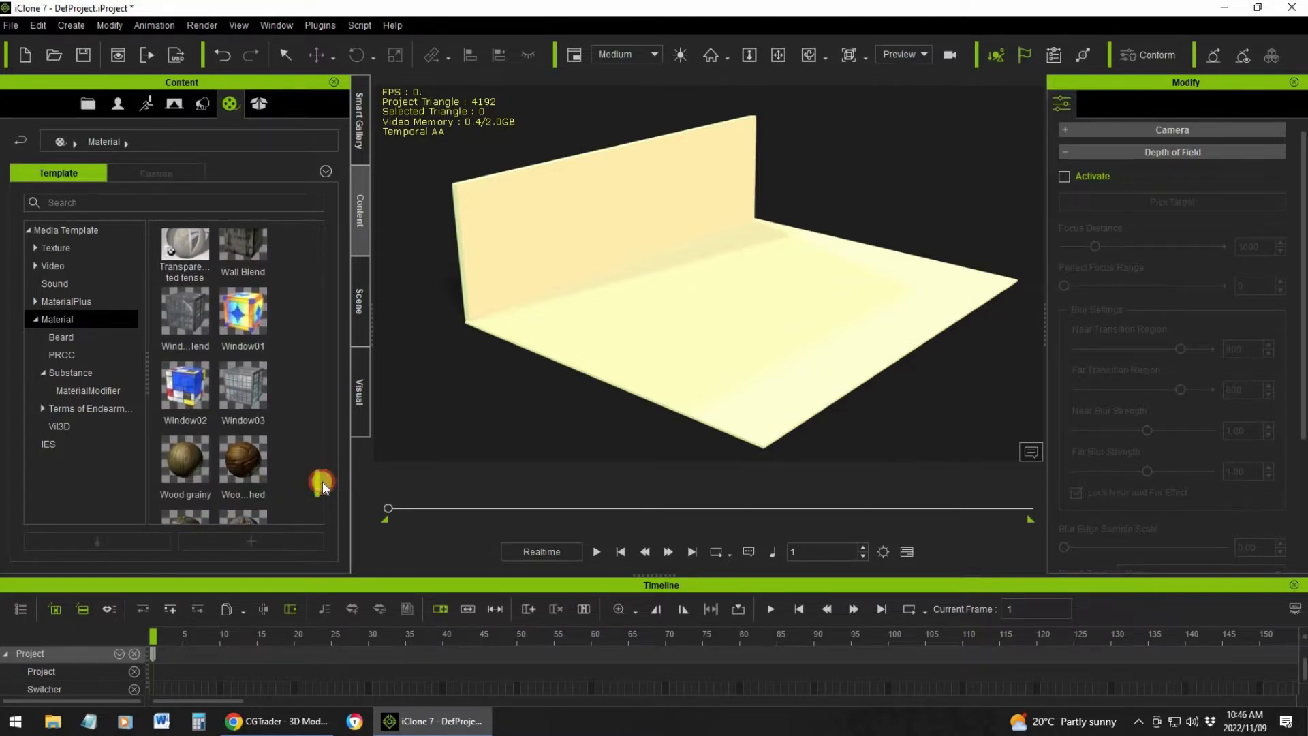
{"action": "scroll", "coordinate": [323, 485], "scroll_direction": "down", "scroll_amount": 3}
{"action": "left_click_drag", "start_coordinate": [323, 469], "coordinate": [323, 439]}
{"action": "left_click", "coordinate": [186, 426]}
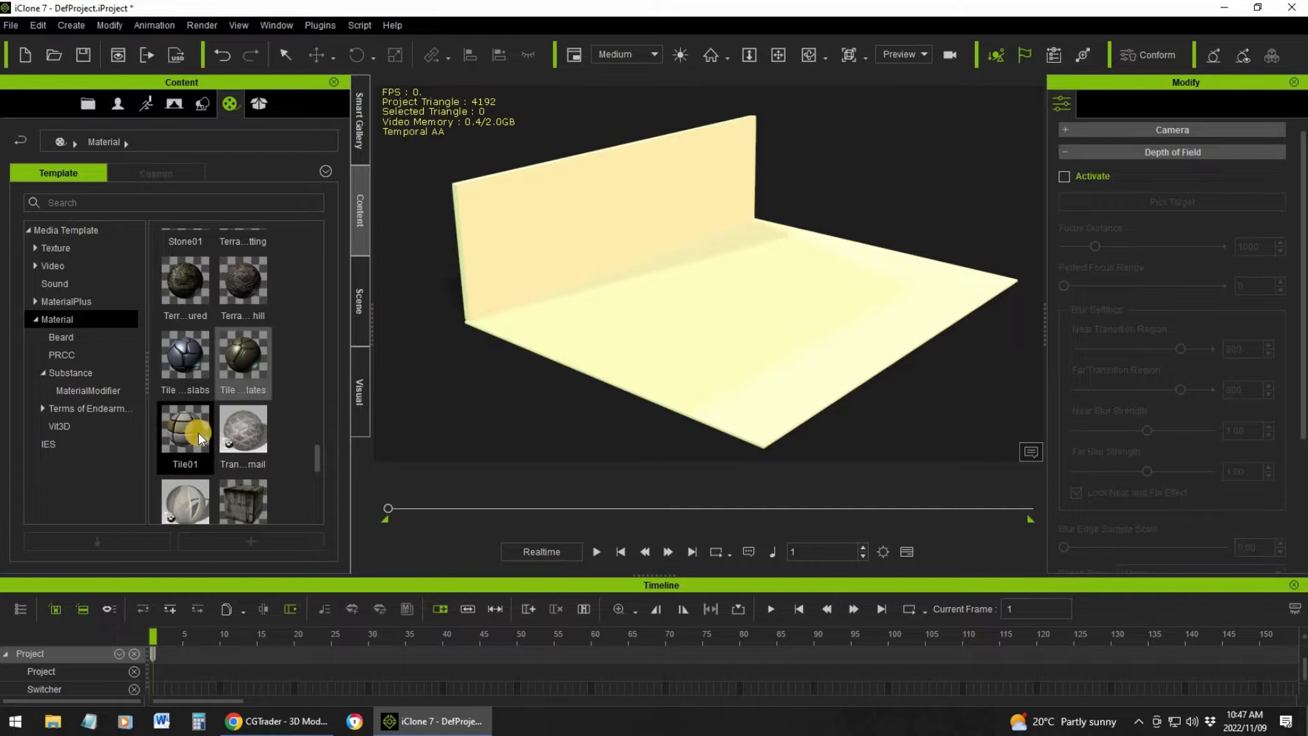
{"action": "mouse_move", "coordinate": [199, 432]}
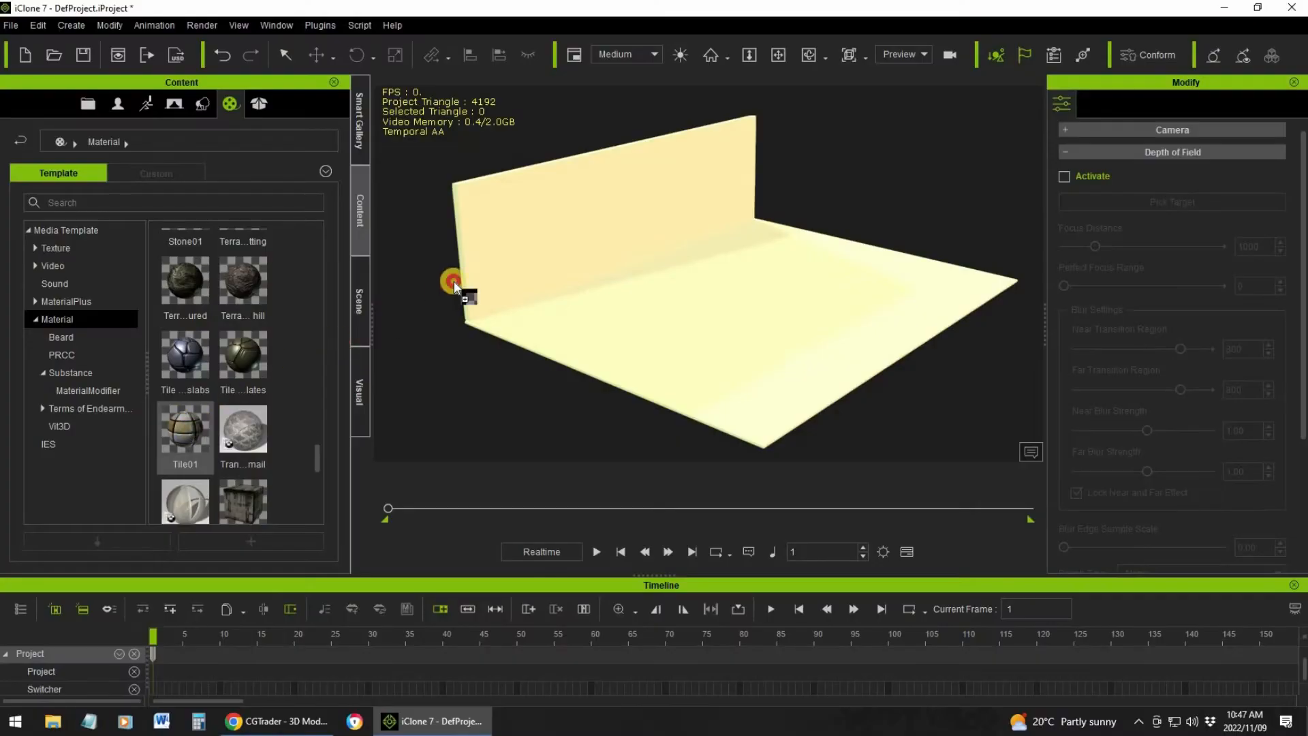
{"action": "left_click_drag", "start_coordinate": [454, 281], "coordinate": [528, 239]}
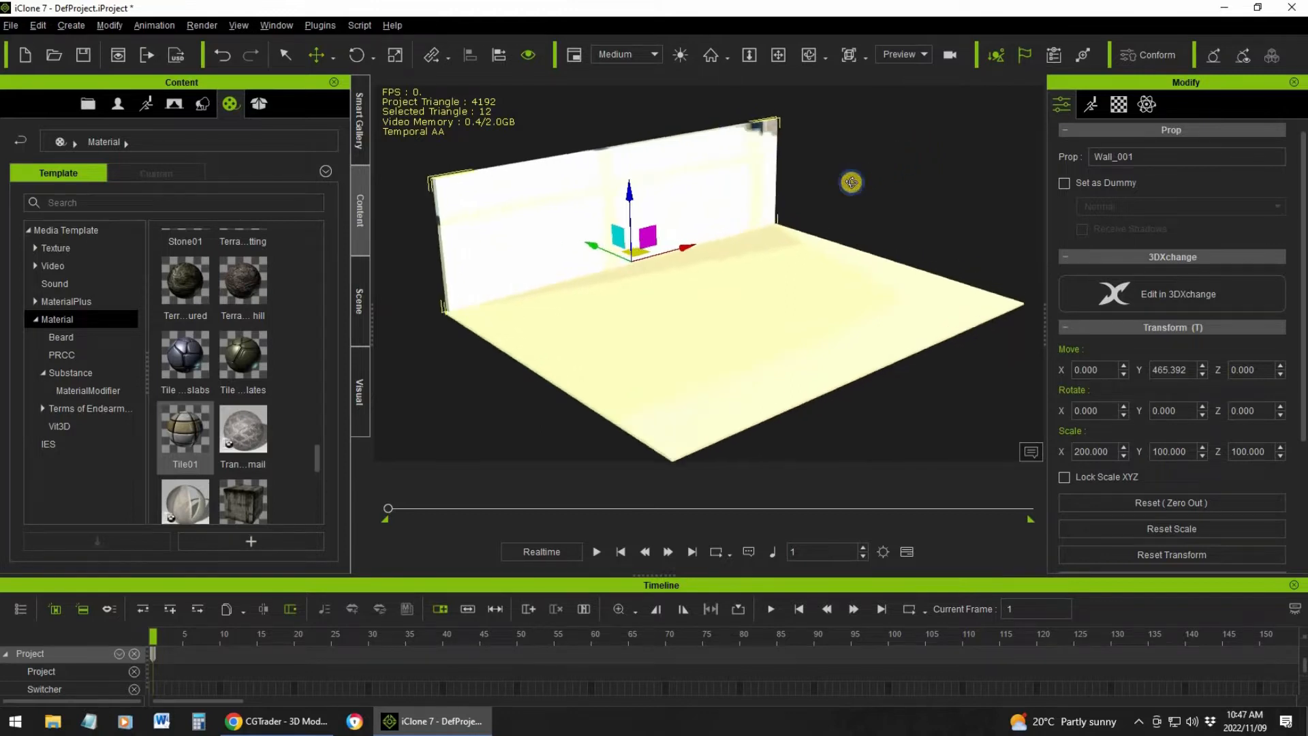
Toggle the viewport's auxiliary light to tone down the brightness on the wall and floor
{"action": "right_click_drag", "start_coordinate": [977, 107], "coordinate": [833, 182]}
{"action": "left_click", "coordinate": [681, 55]}
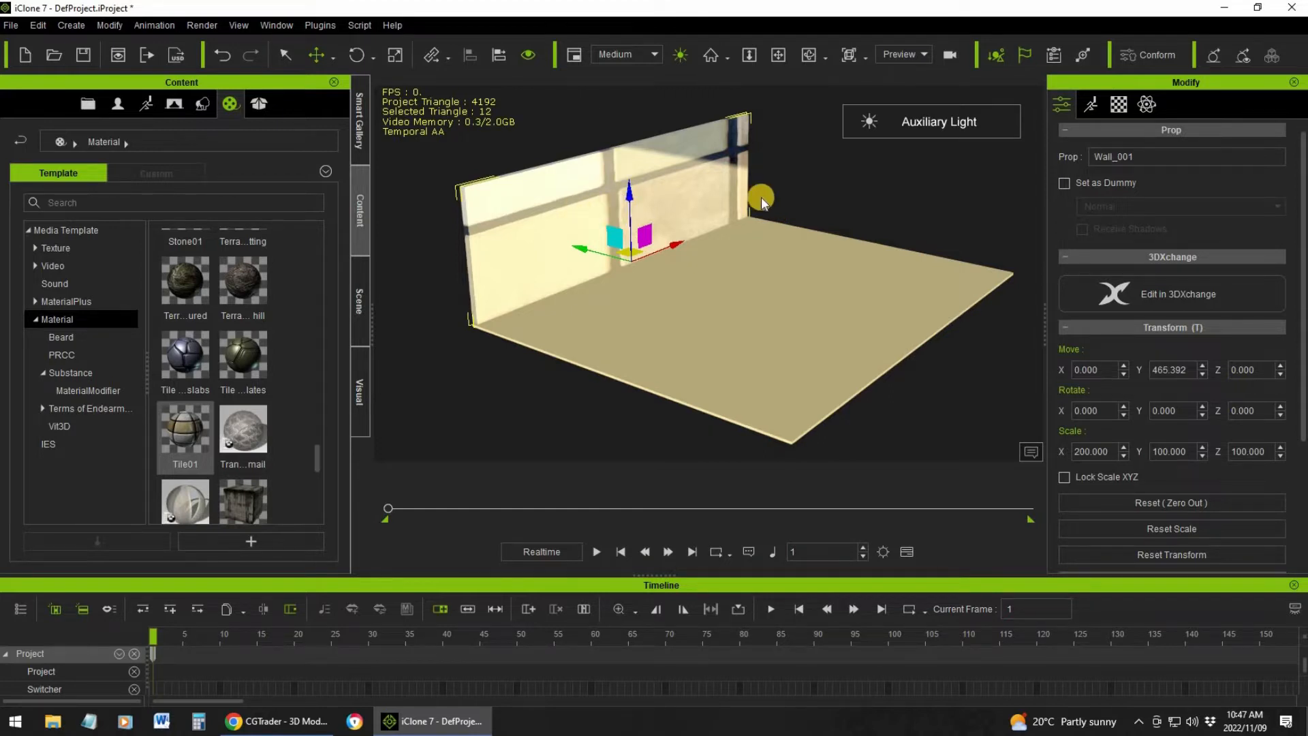
Open the wall's material UV settings, collapsing the Substance and Tessellation sections
{"action": "left_click", "coordinate": [1119, 104]}
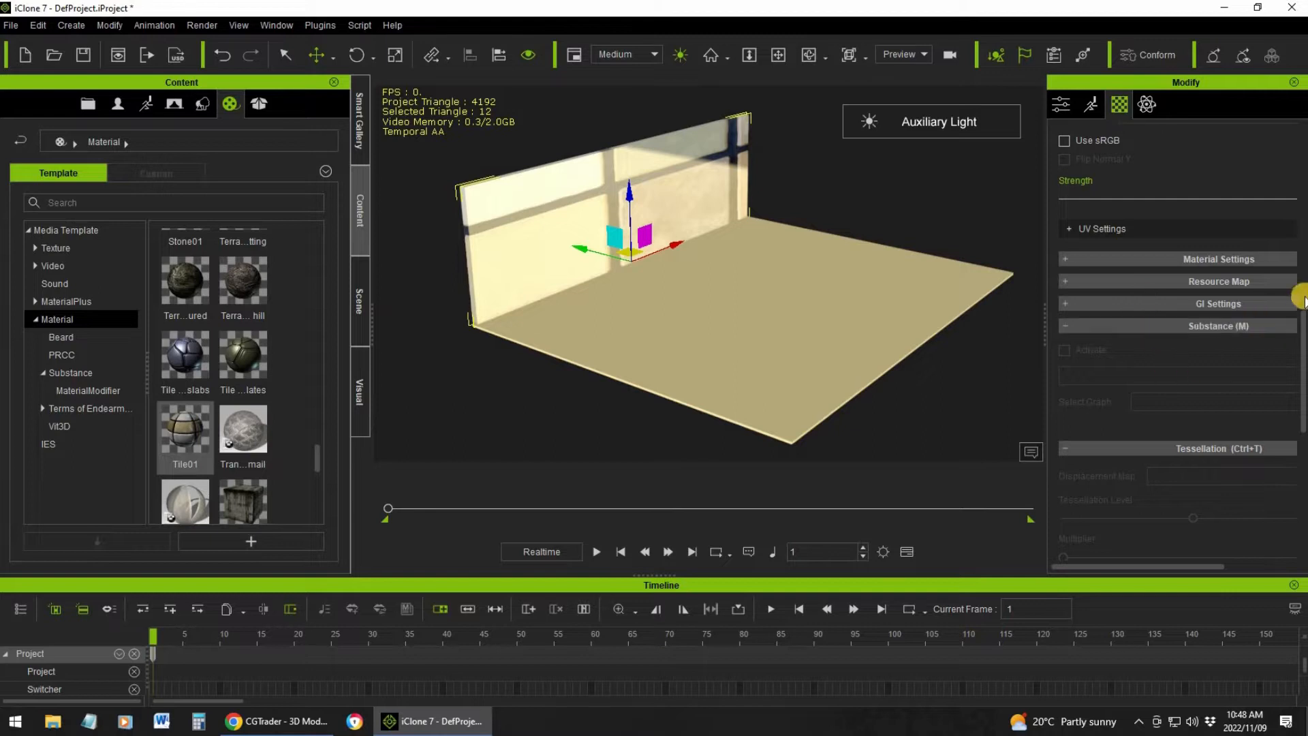
{"action": "left_click", "coordinate": [1065, 258]}
{"action": "left_click", "coordinate": [1065, 258]}
{"action": "left_click", "coordinate": [1065, 283]}
{"action": "left_click", "coordinate": [1065, 283]}
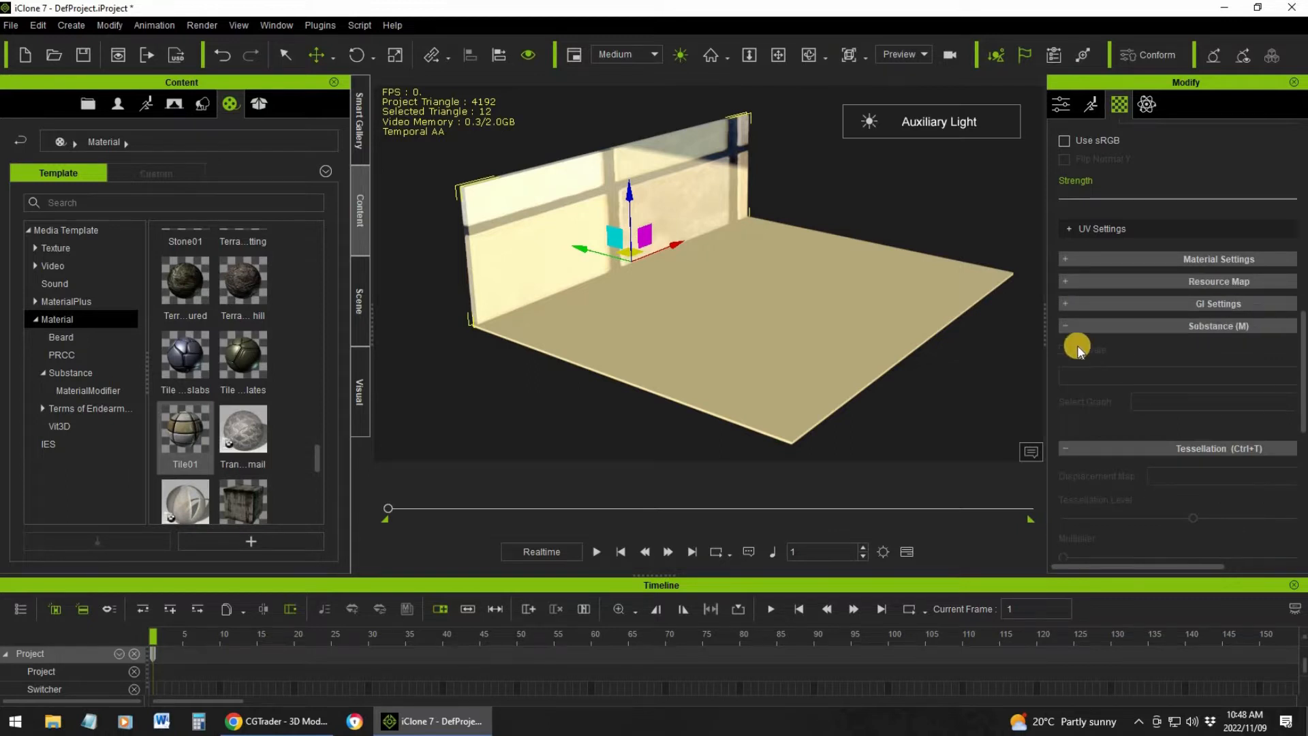
{"action": "left_click", "coordinate": [1066, 326]}
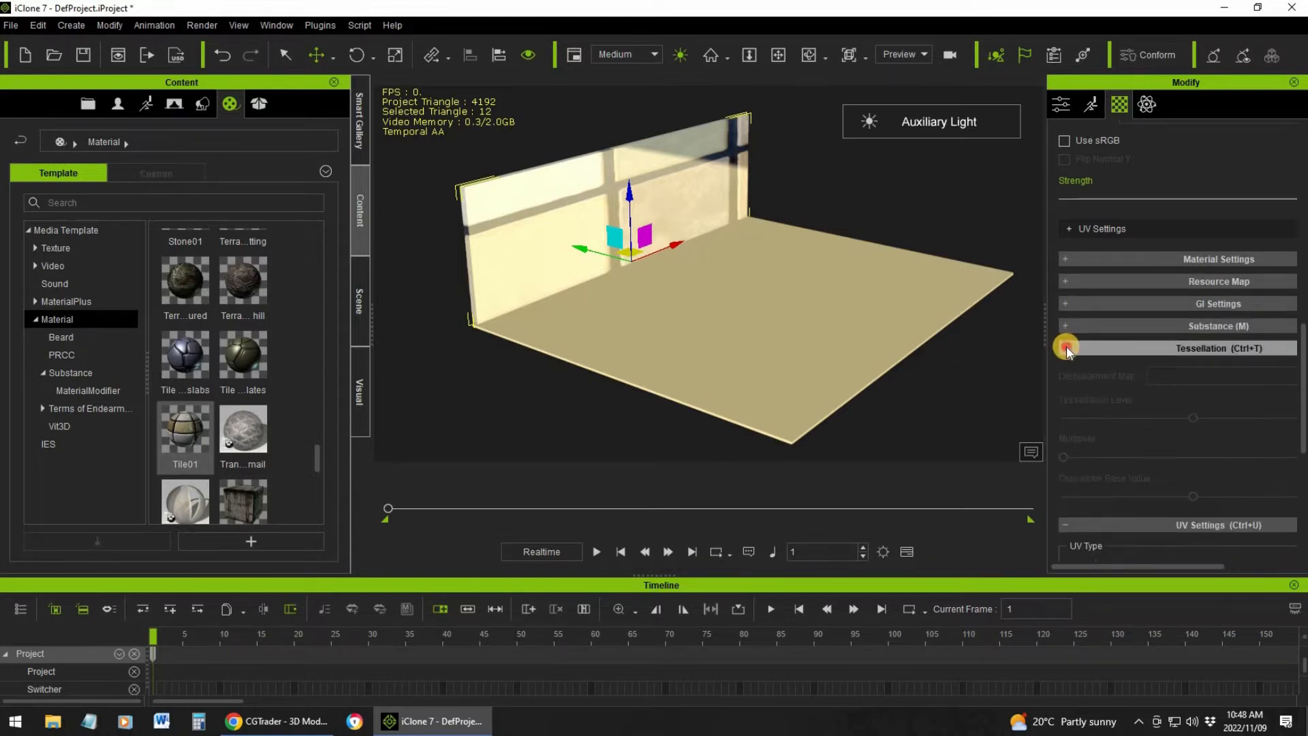
{"action": "left_click", "coordinate": [1066, 348]}
{"action": "scroll", "coordinate": [1131, 415], "scroll_direction": "down", "scroll_amount": 3}
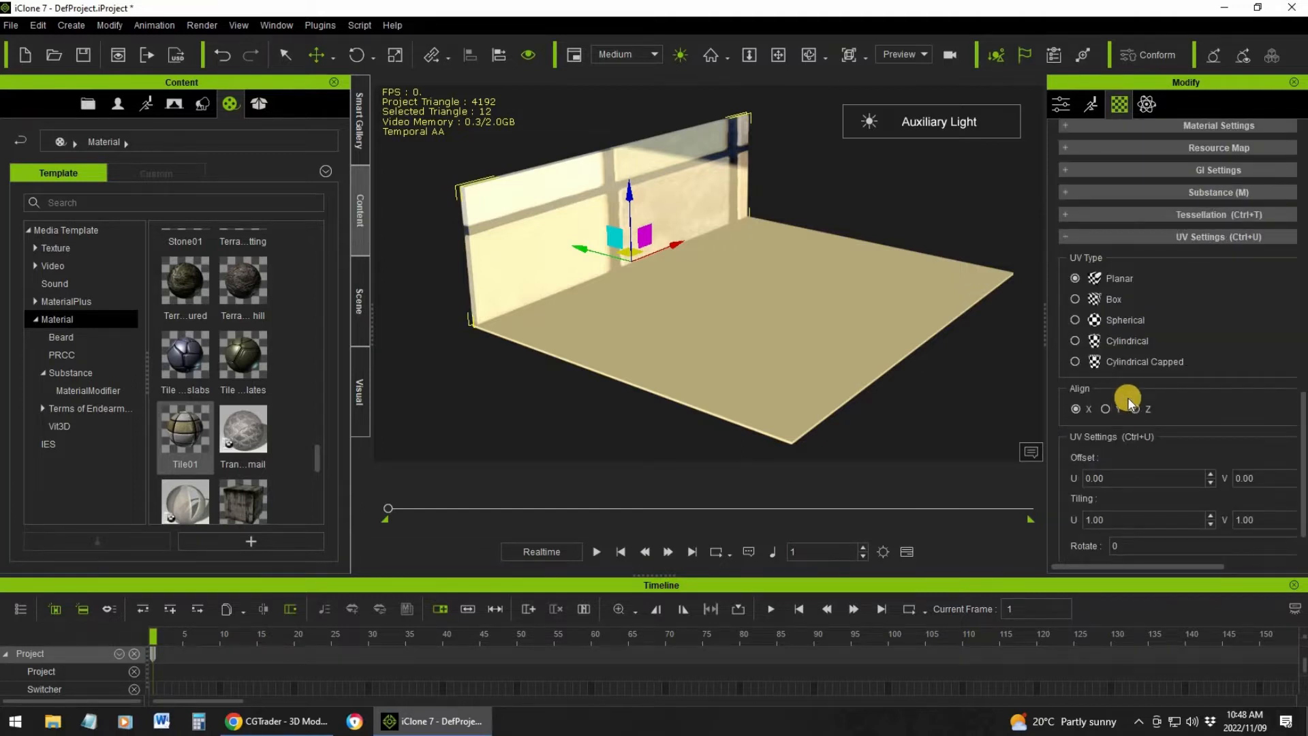
Try a planar UV mapping aligned to Z on the wall, and undo it
{"action": "left_click", "coordinate": [1136, 410]}
{"action": "scroll", "coordinate": [1166, 410], "scroll_direction": "down", "scroll_amount": 1}
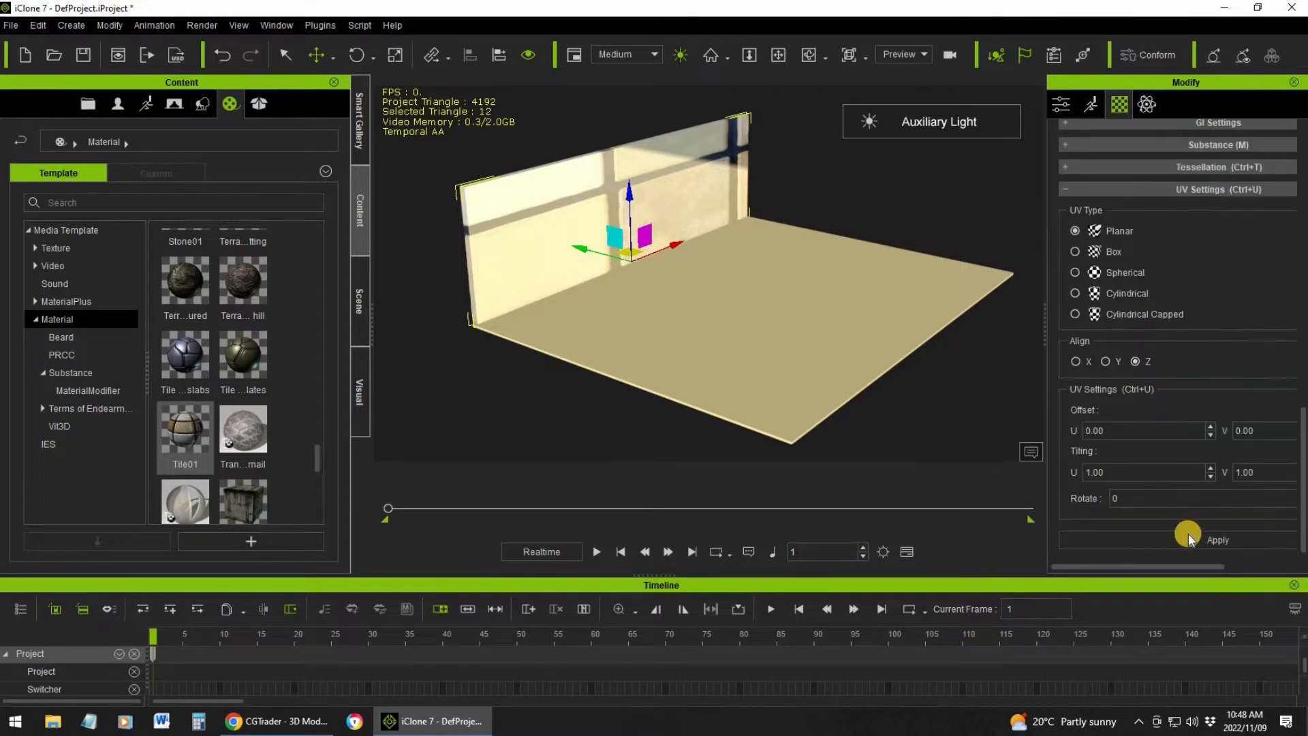
{"action": "left_click", "coordinate": [1208, 540]}
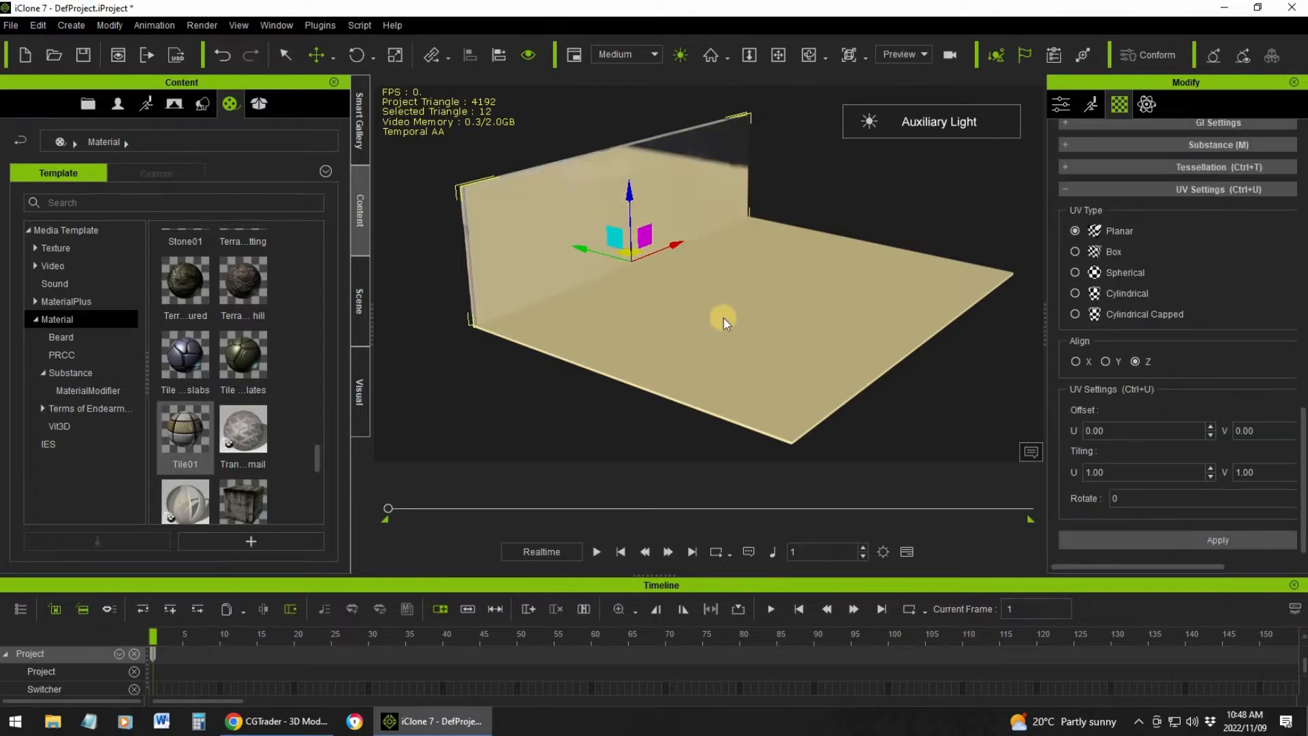
{"action": "scroll", "coordinate": [723, 317], "scroll_direction": "up", "scroll_amount": 6}
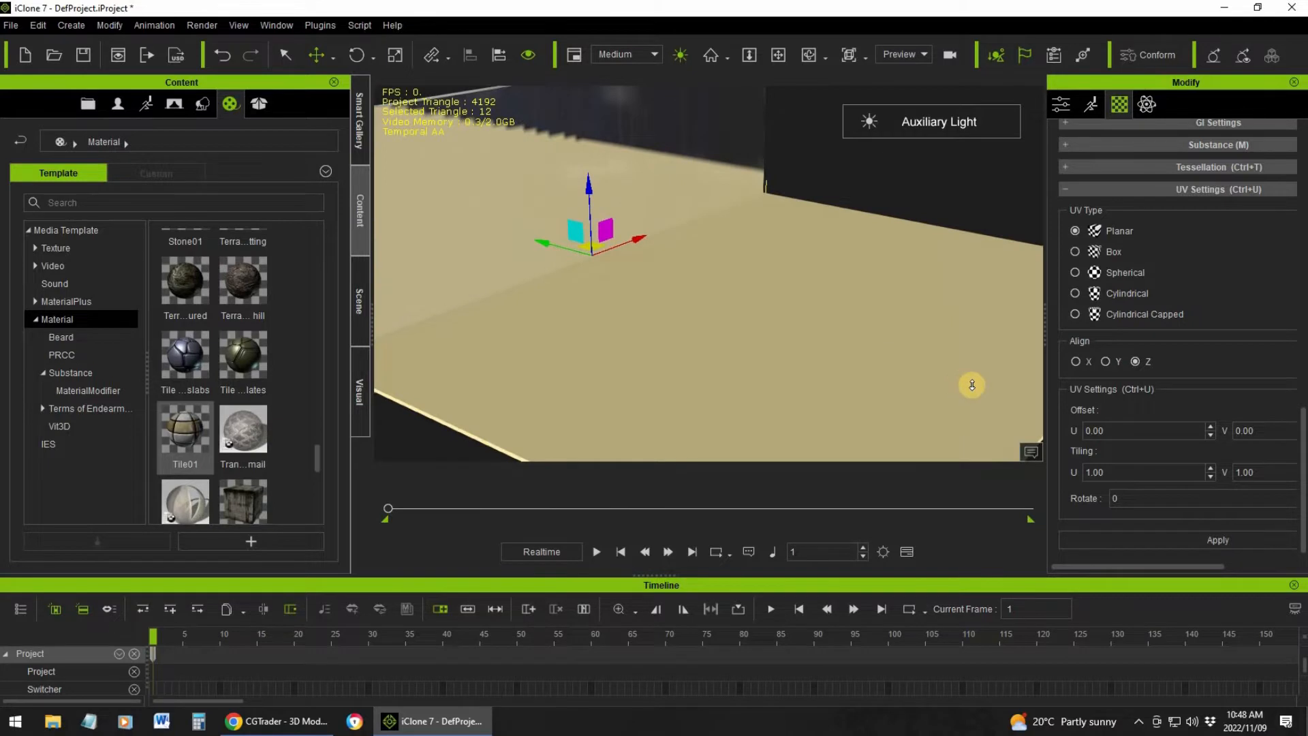
{"action": "scroll", "coordinate": [972, 385], "scroll_direction": "down", "scroll_amount": 4}
{"action": "left_click", "coordinate": [222, 52]}
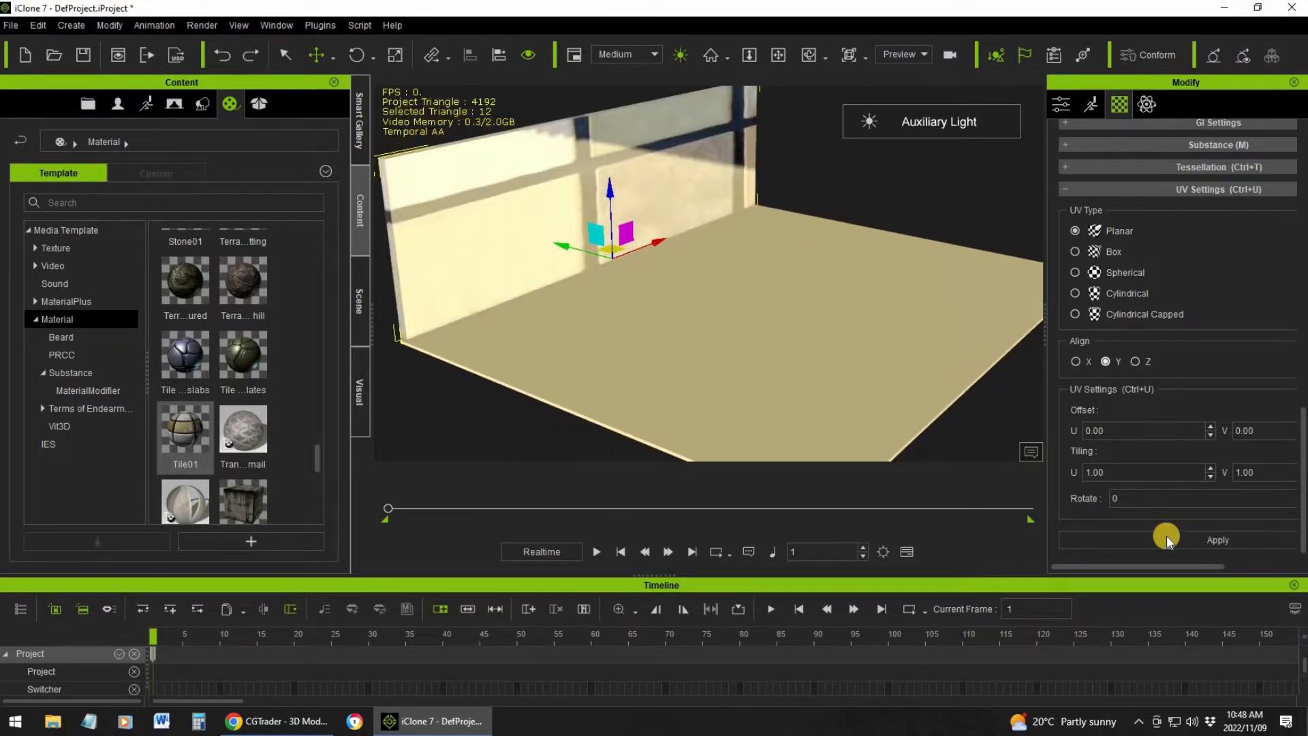
Apply a planar UV mapping aligned to Y on the wall, with both U and V tiling set to 5
{"action": "left_click", "coordinate": [1209, 541]}
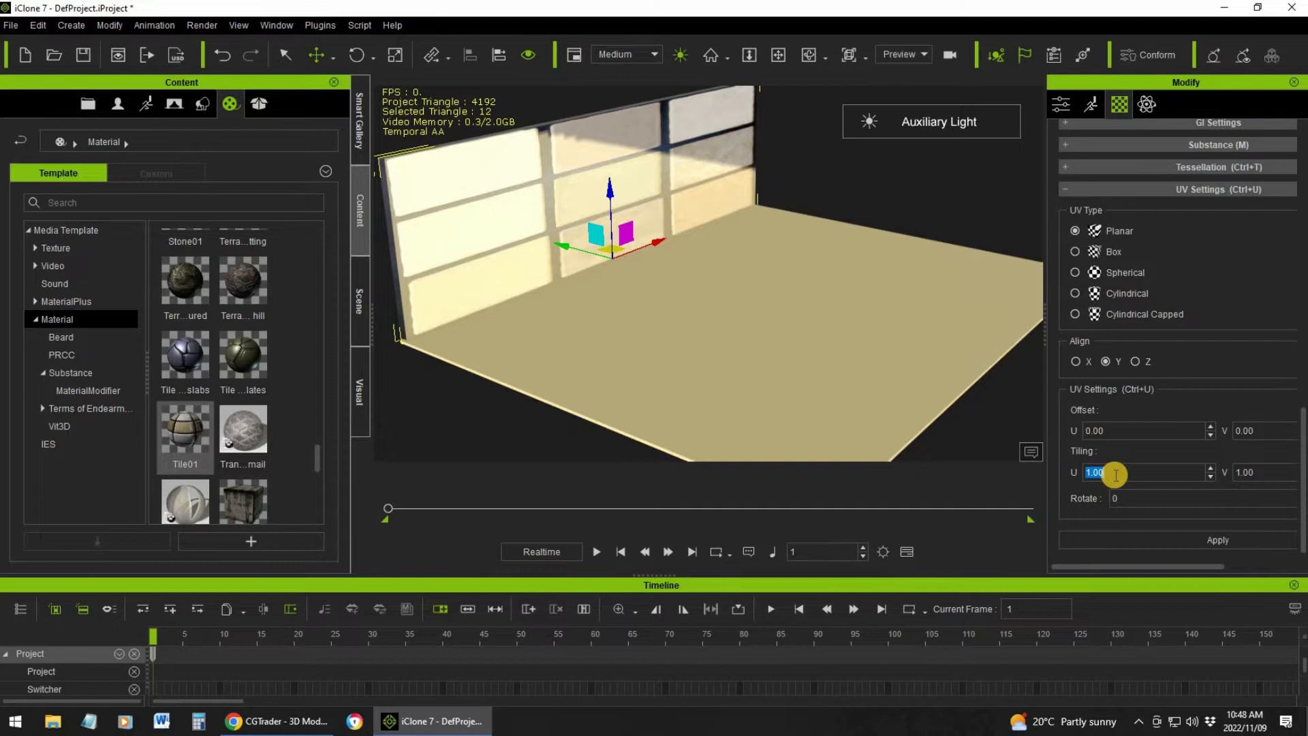
{"action": "type", "text": "5"}
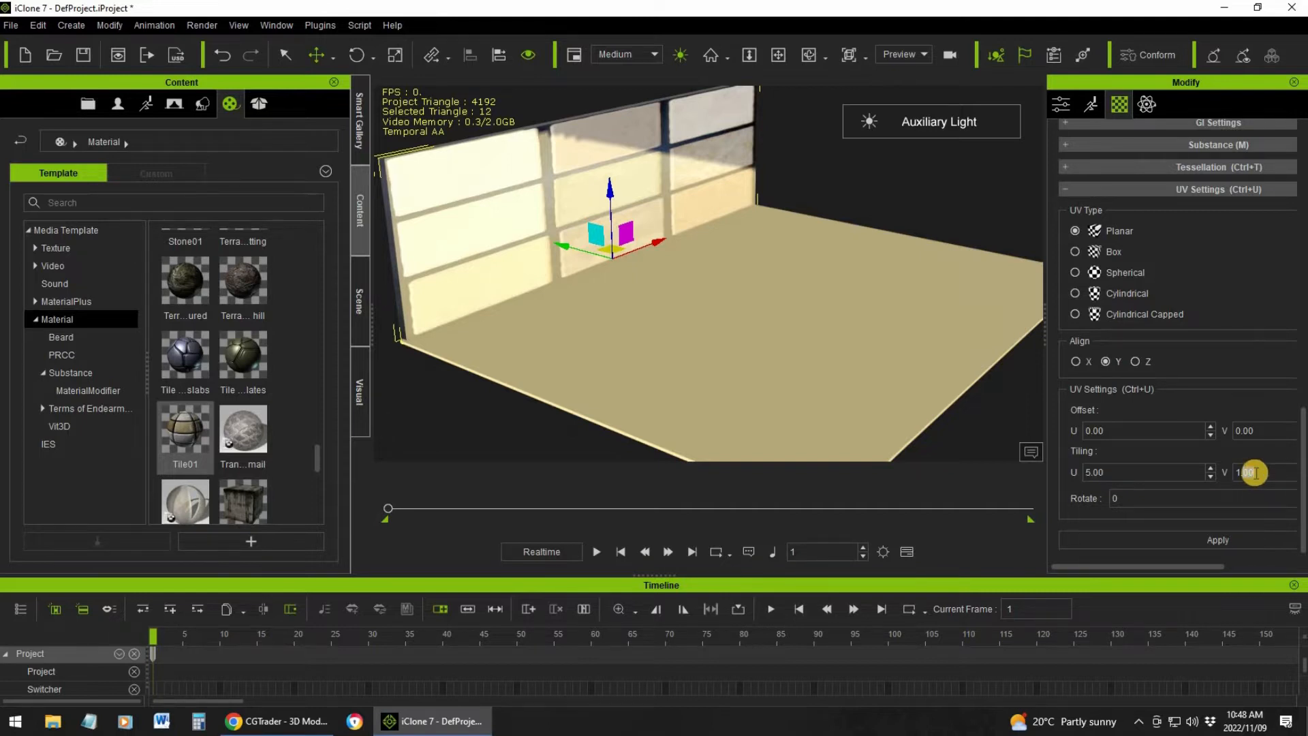
{"action": "left_click", "coordinate": [1218, 538]}
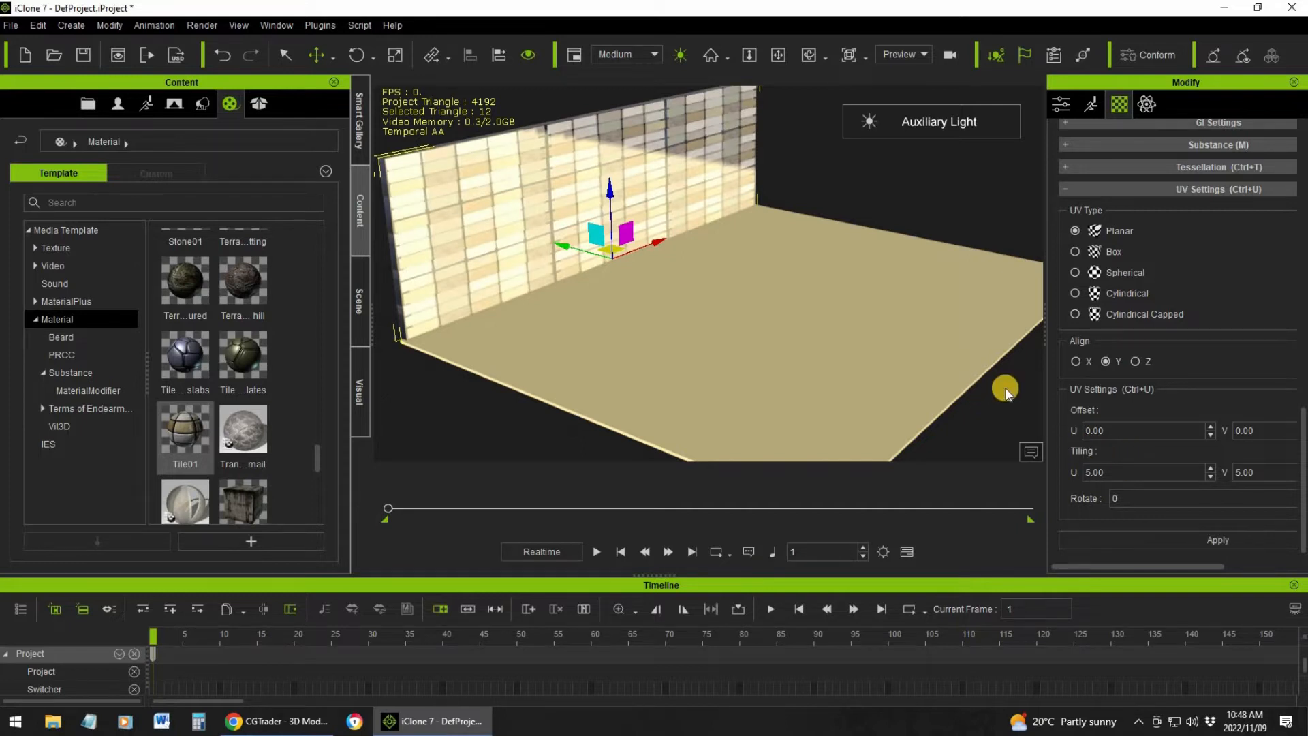
Try the wall's U tiling at 6 and at 8, applying each value
{"action": "double_click", "coordinate": [1120, 468]}
{"action": "type", "text": "6.00"}
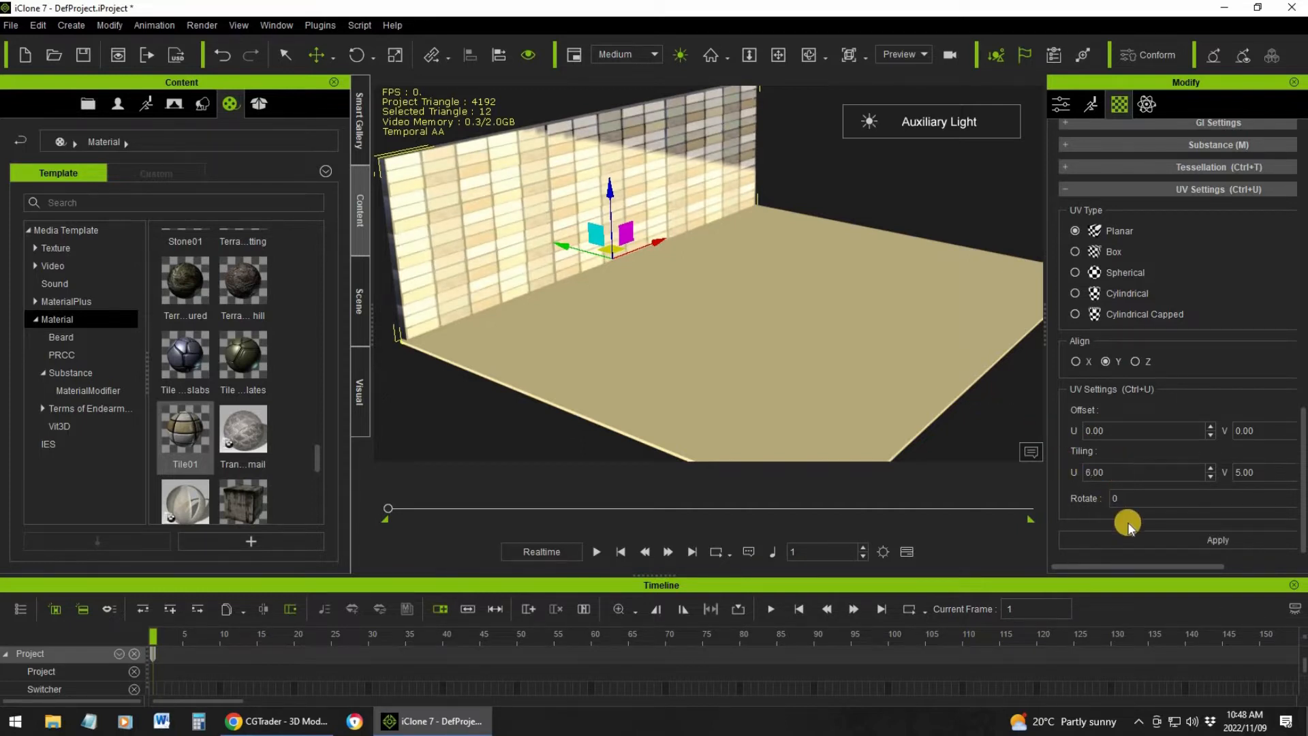
{"action": "left_click", "coordinate": [1196, 540]}
{"action": "left_click", "coordinate": [1120, 470]}
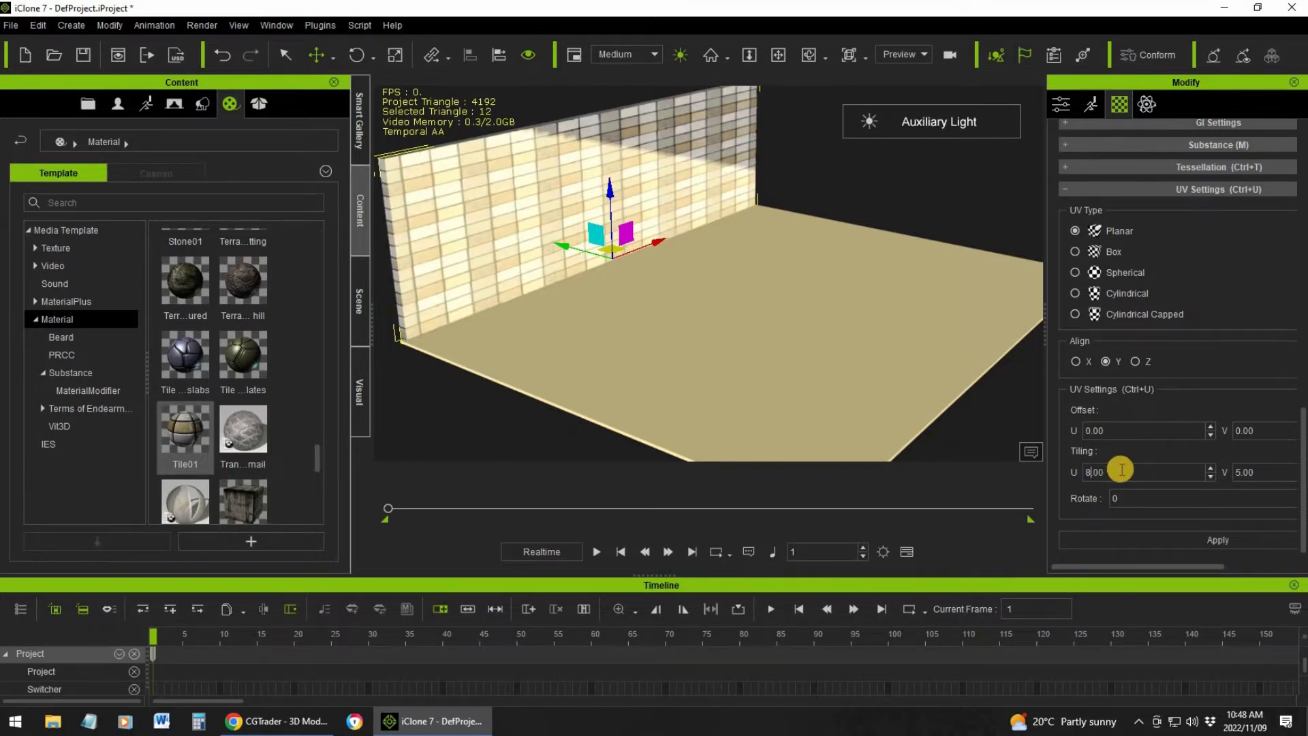
{"action": "type", "text": "8"}
{"action": "left_click", "coordinate": [1202, 538]}
Set the wall's V tiling to 6, apply it, and reduce it to 4
{"action": "left_click", "coordinate": [1263, 475]}
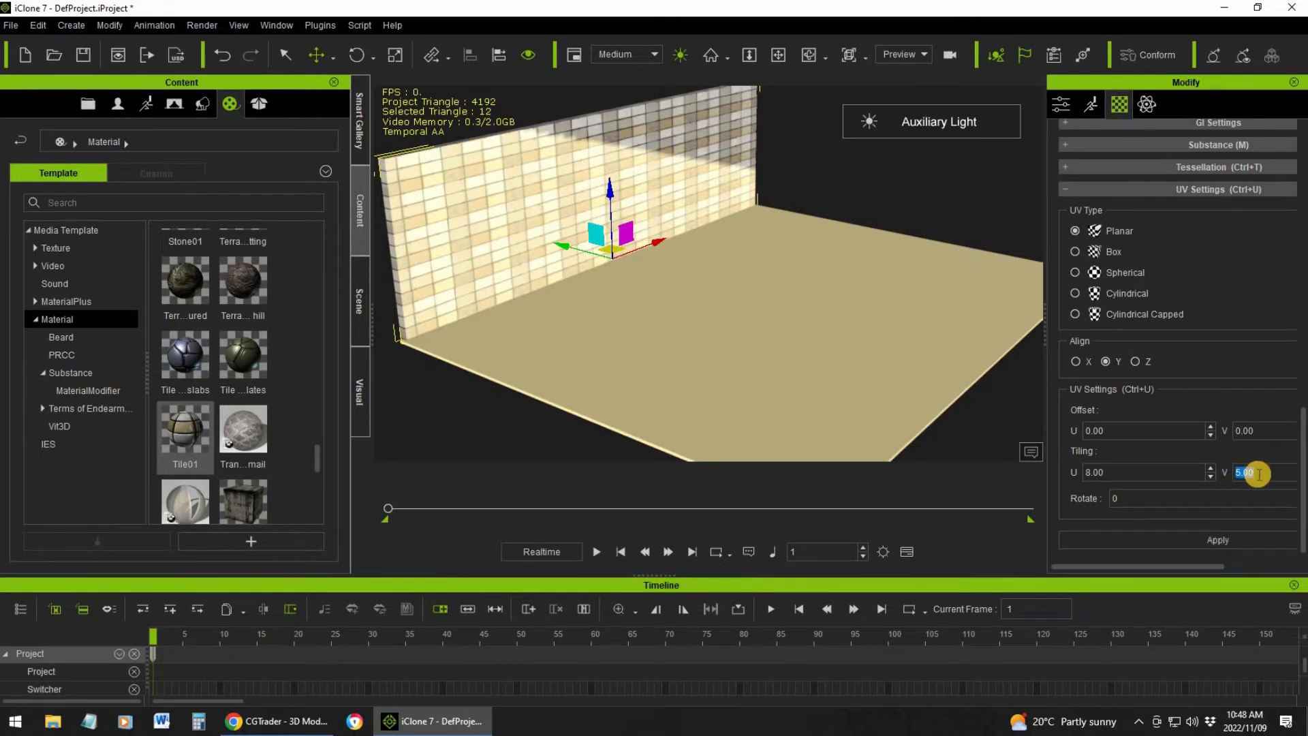
{"action": "left_click", "coordinate": [1246, 535]}
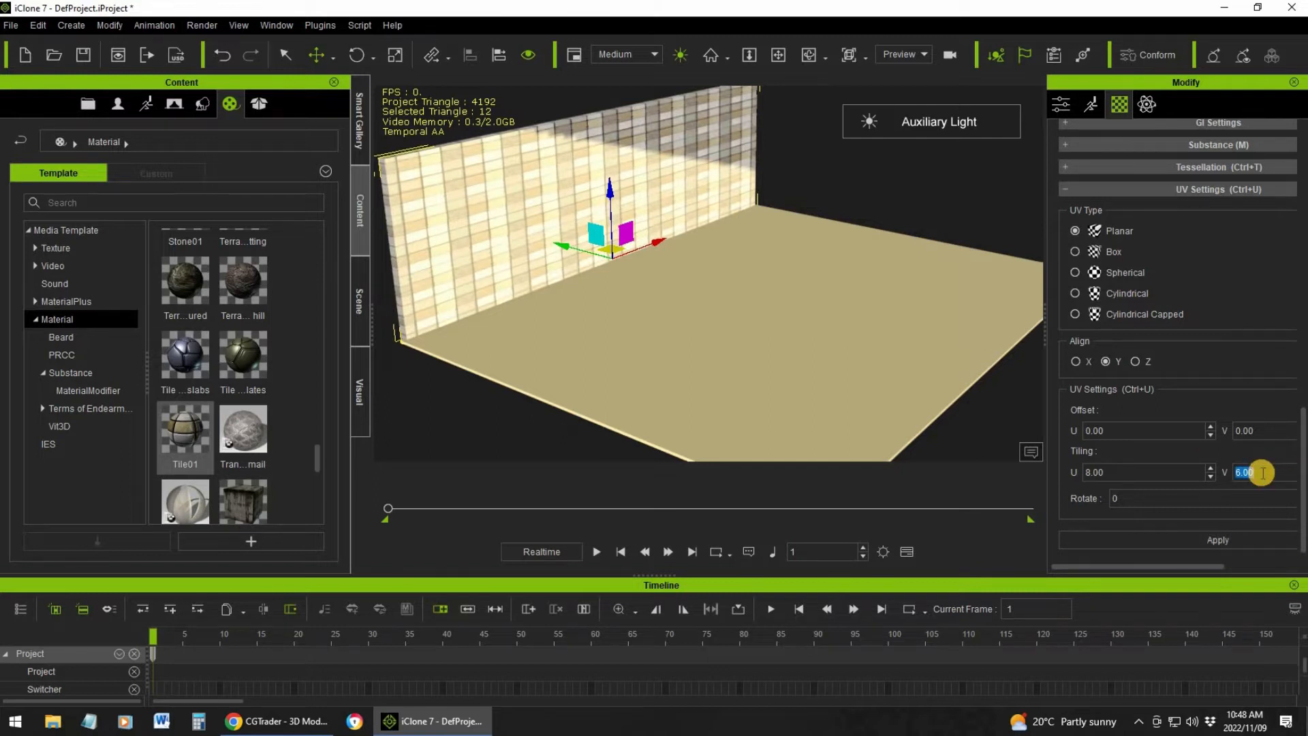
{"action": "type", "text": "4"}
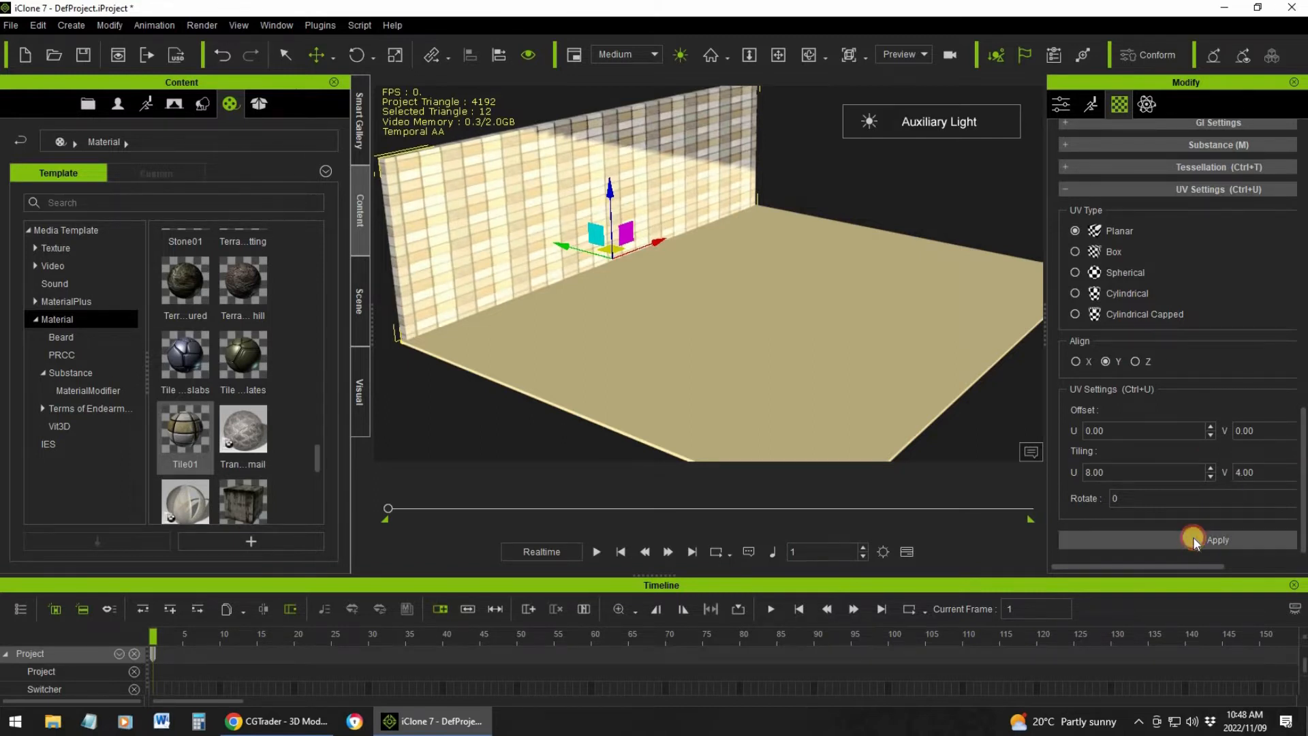
{"action": "left_click", "coordinate": [1193, 537]}
Raise the wall's U tiling to 9 and finally to 10, applying each value
{"action": "double_click", "coordinate": [1111, 471]}
{"action": "type", "text": "9"}
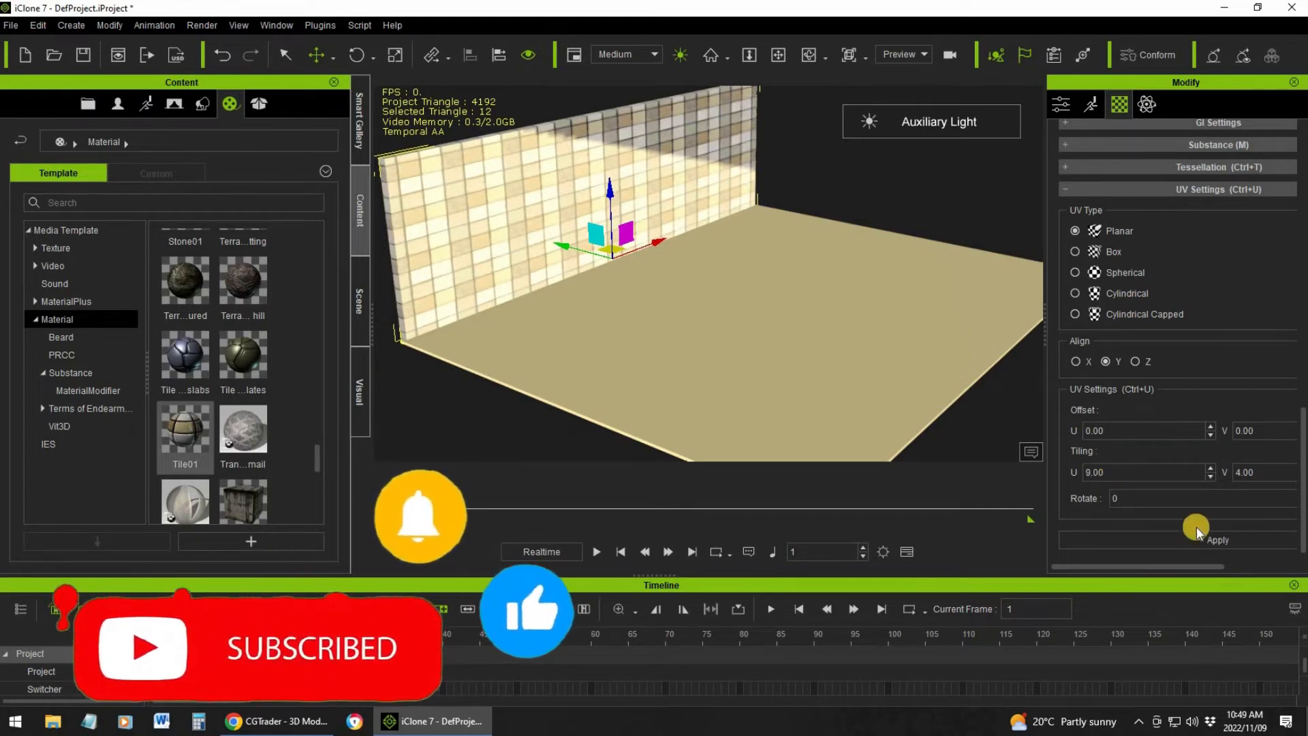
{"action": "left_click", "coordinate": [1200, 537]}
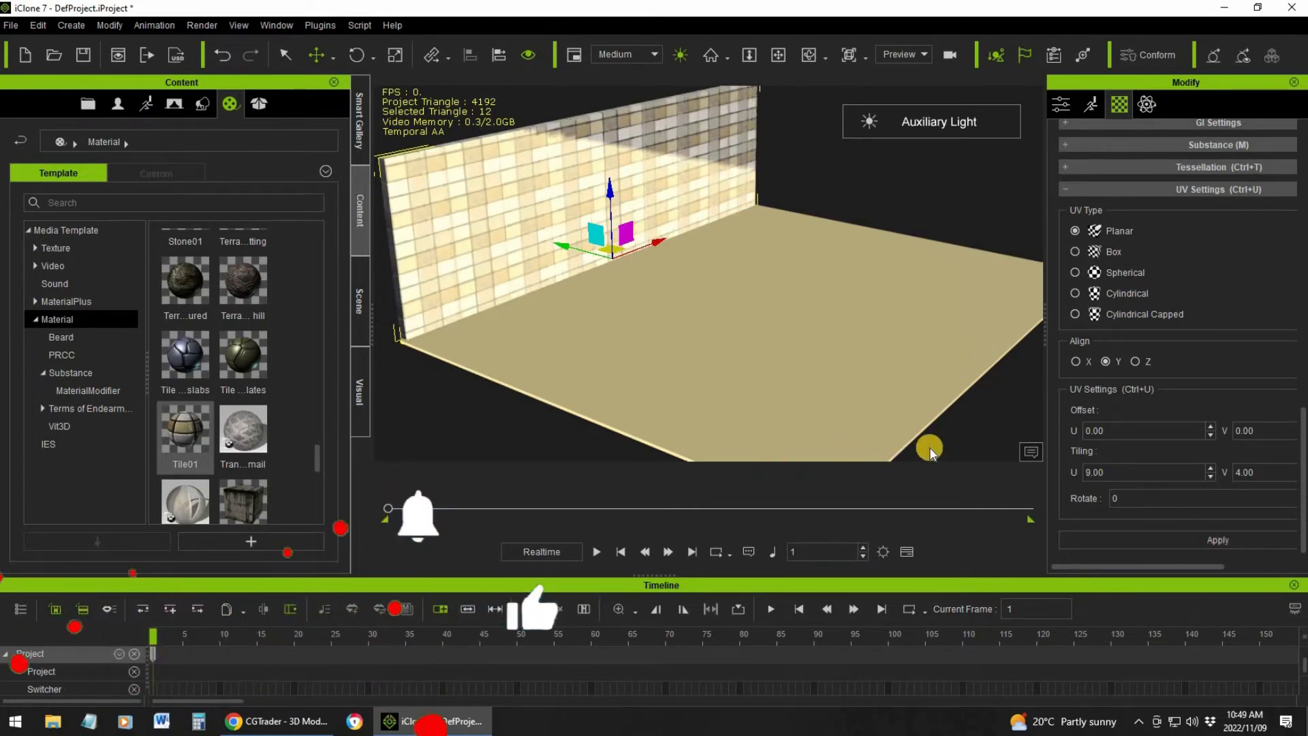
{"action": "double_click", "coordinate": [1120, 475]}
{"action": "type", "text": "10.00"}
{"action": "left_click", "coordinate": [1217, 540]}
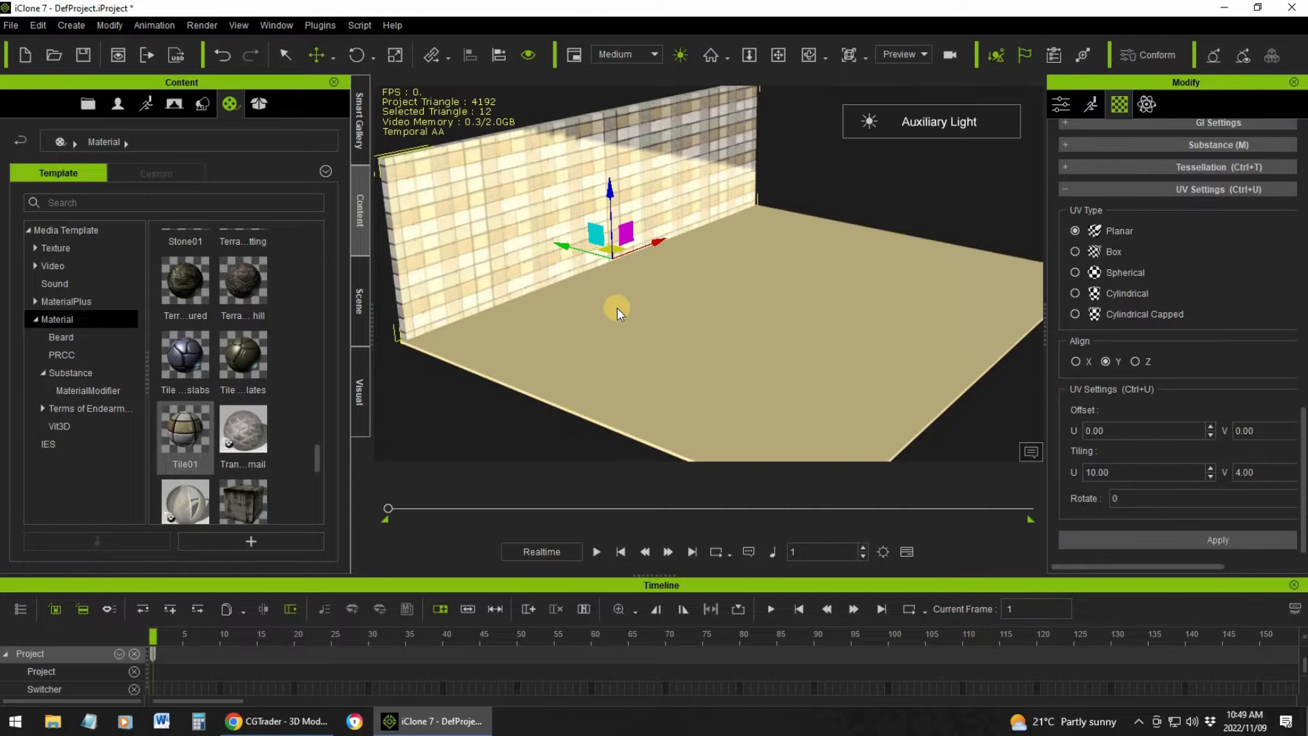
Examine the tile pattern on the wall up close and from several angles
{"action": "scroll", "coordinate": [614, 307], "scroll_direction": "up", "scroll_amount": 5}
{"action": "right_click_drag", "start_coordinate": [608, 303], "coordinate": [592, 325]}
{"action": "scroll", "coordinate": [578, 292], "scroll_direction": "up", "scroll_amount": 3}
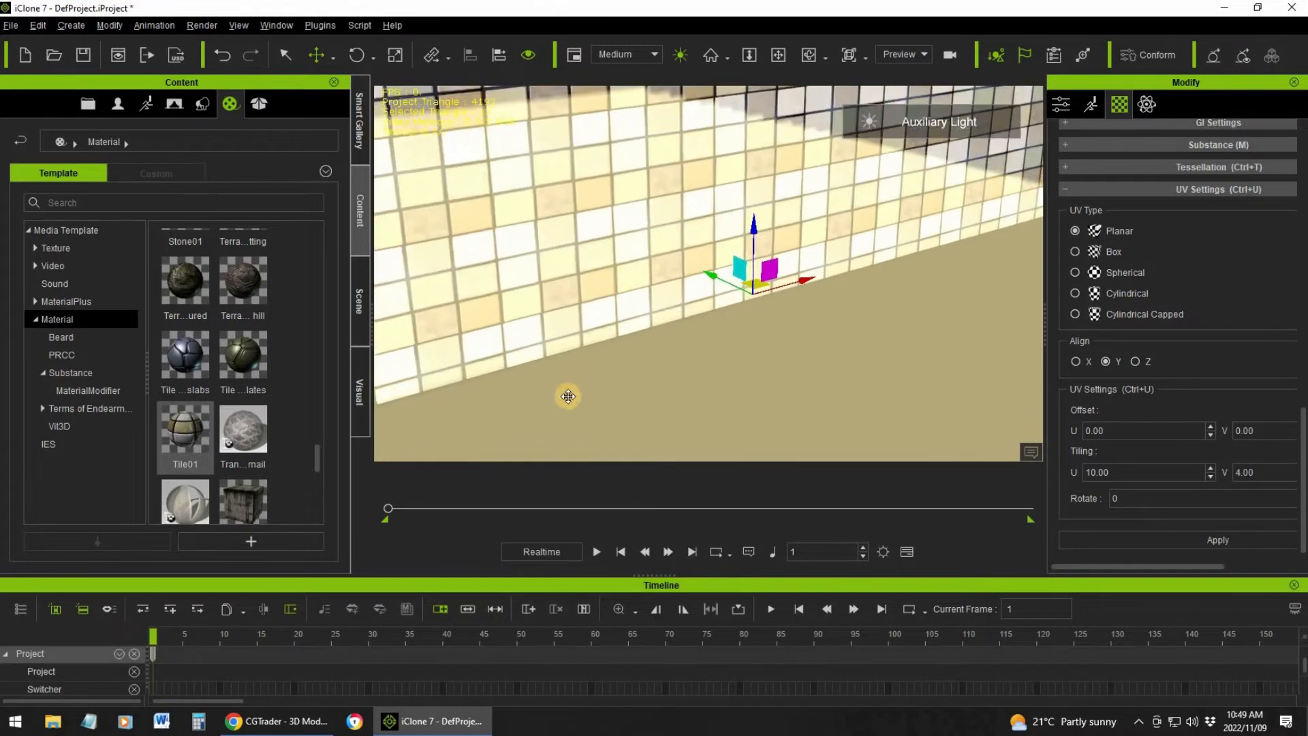
{"action": "middle_click_drag", "start_coordinate": [568, 396], "coordinate": [572, 324]}
{"action": "right_click_drag", "start_coordinate": [572, 325], "coordinate": [757, 295]}
{"action": "right_click_drag", "start_coordinate": [678, 309], "coordinate": [789, 291]}
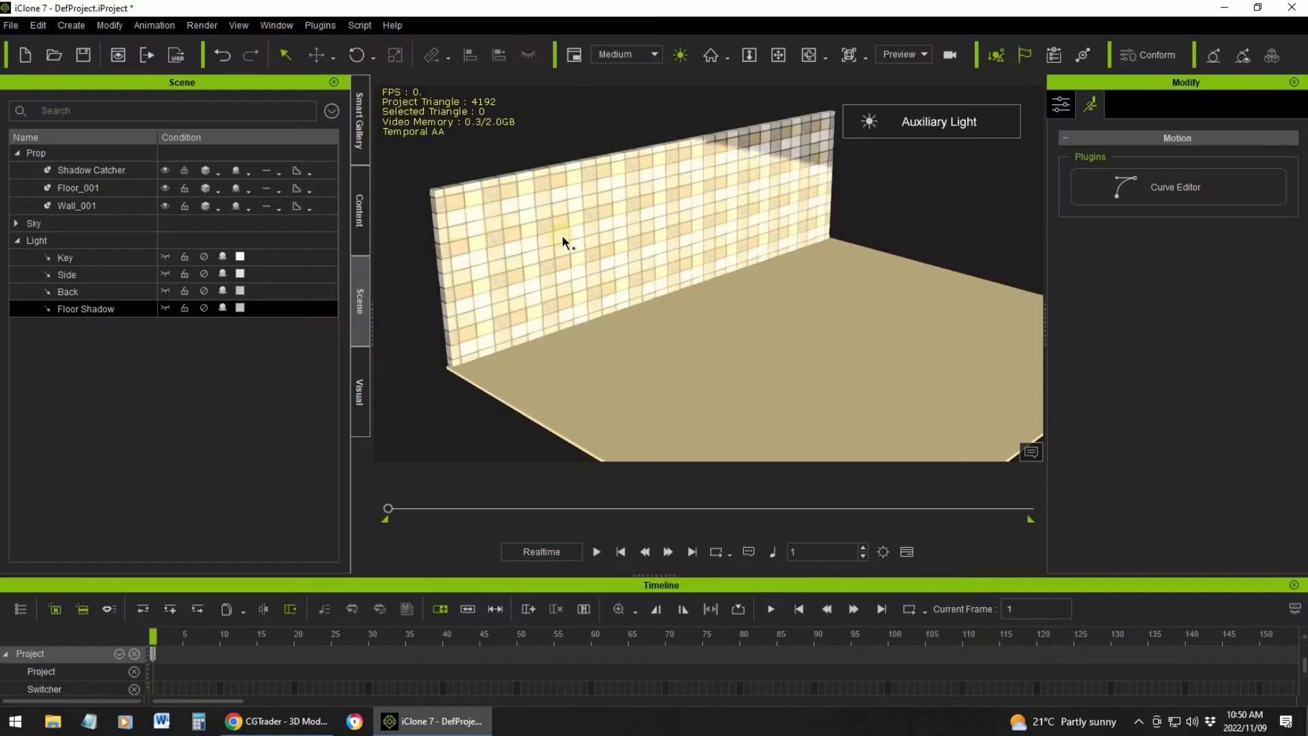
{"action": "scroll", "coordinate": [612, 234], "scroll_direction": "up", "scroll_amount": 5}
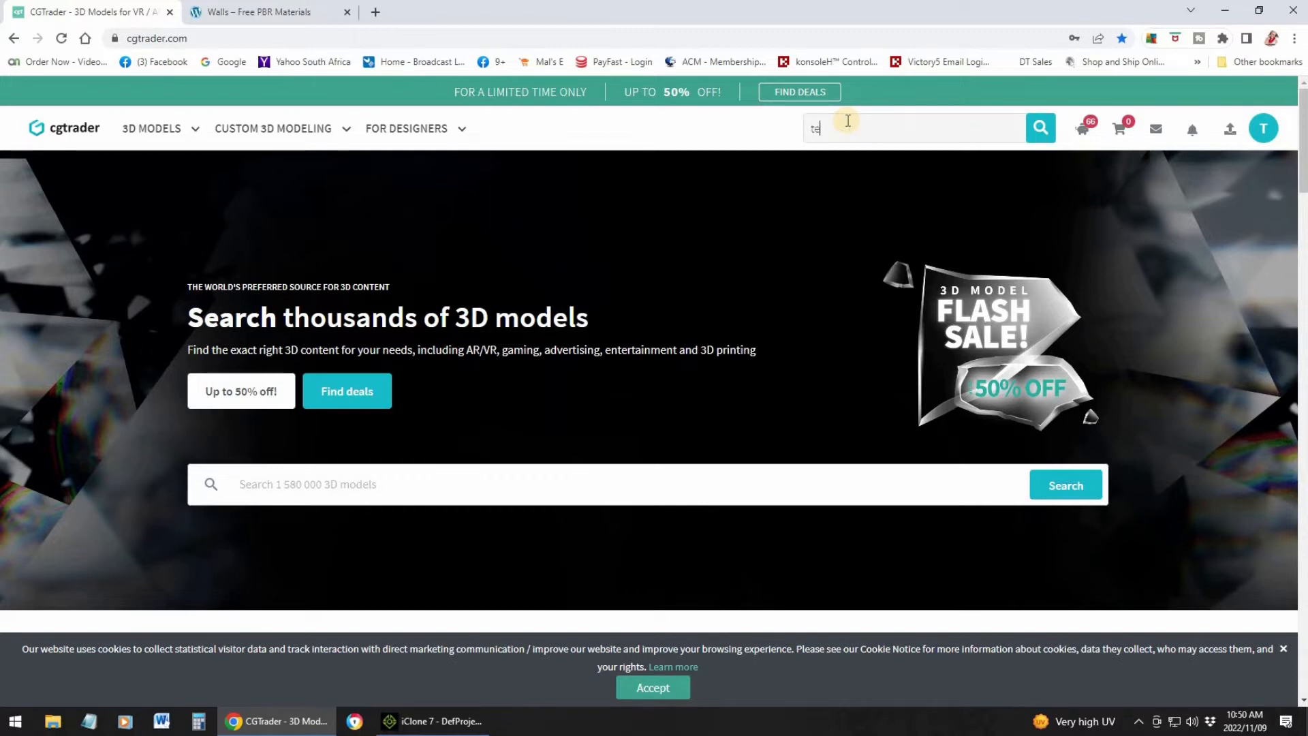
Switch to the CGTrader website in Chrome, search for "textures" and browse the listed models
{"action": "type", "text": "tures"}
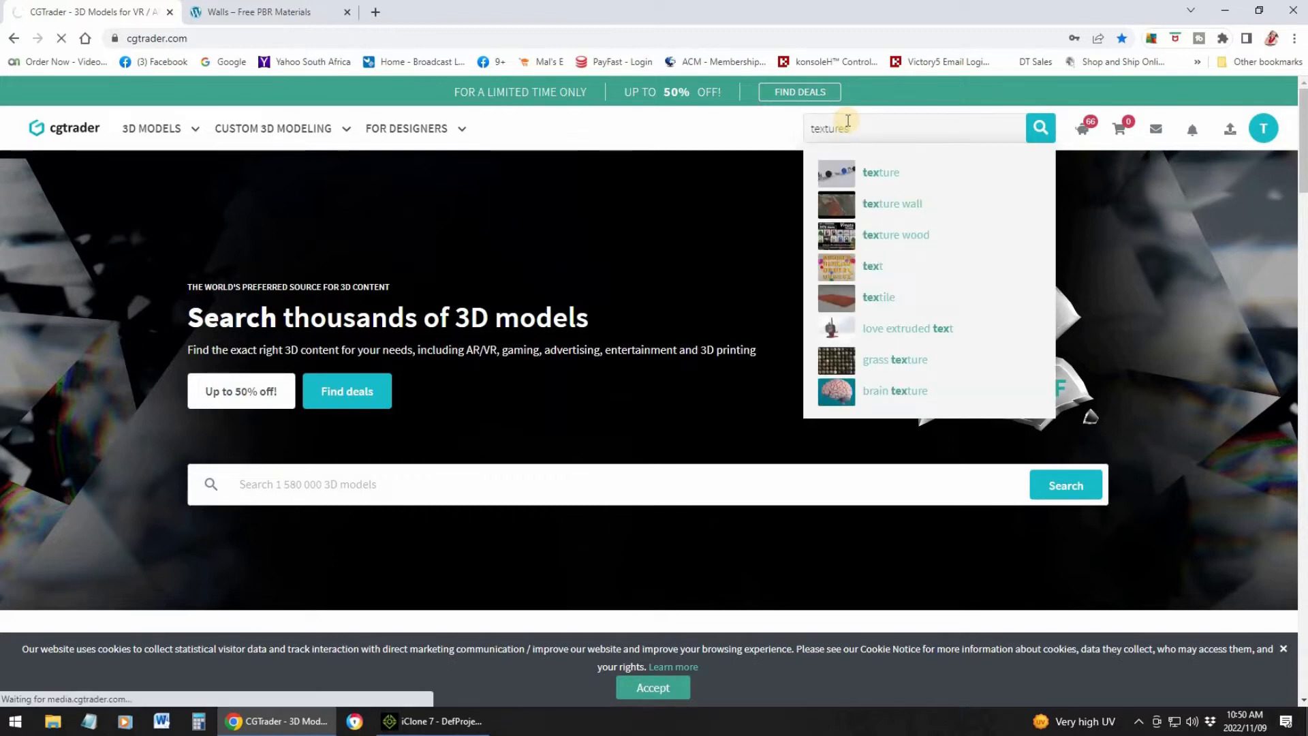
{"action": "left_click", "coordinate": [1043, 129]}
{"action": "scroll", "coordinate": [854, 229], "scroll_direction": "down", "scroll_amount": 2}
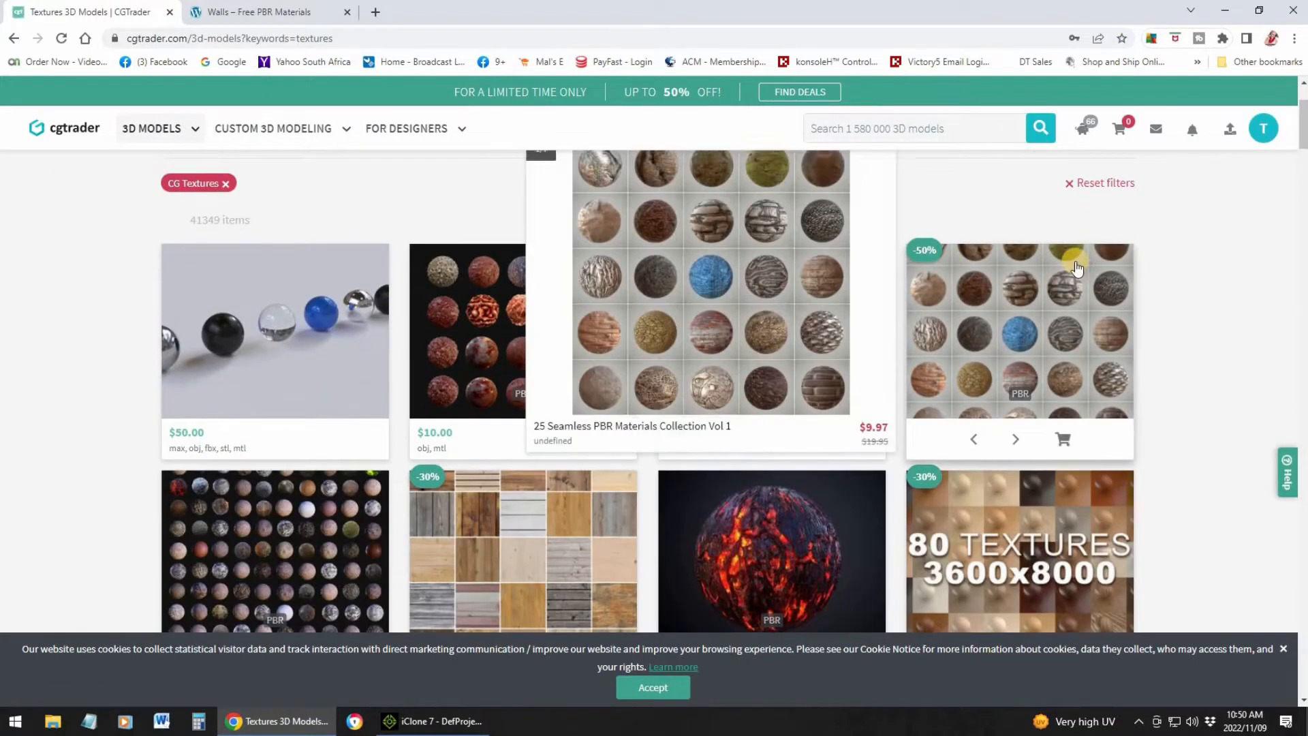
{"action": "scroll", "coordinate": [1282, 283], "scroll_direction": "down", "scroll_amount": 1}
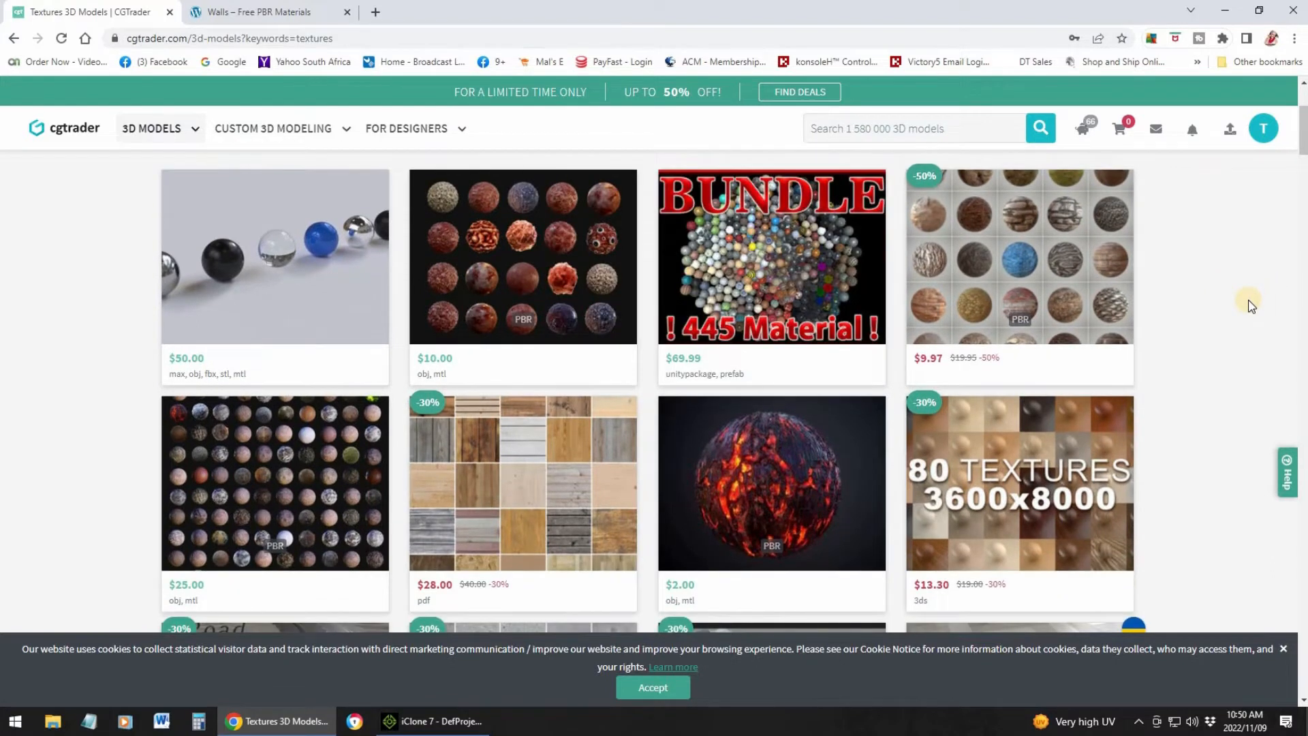
Examine the texture packs and materials listed in the CGTrader search results
{"action": "scroll", "coordinate": [1252, 306], "scroll_direction": "down", "scroll_amount": 2}
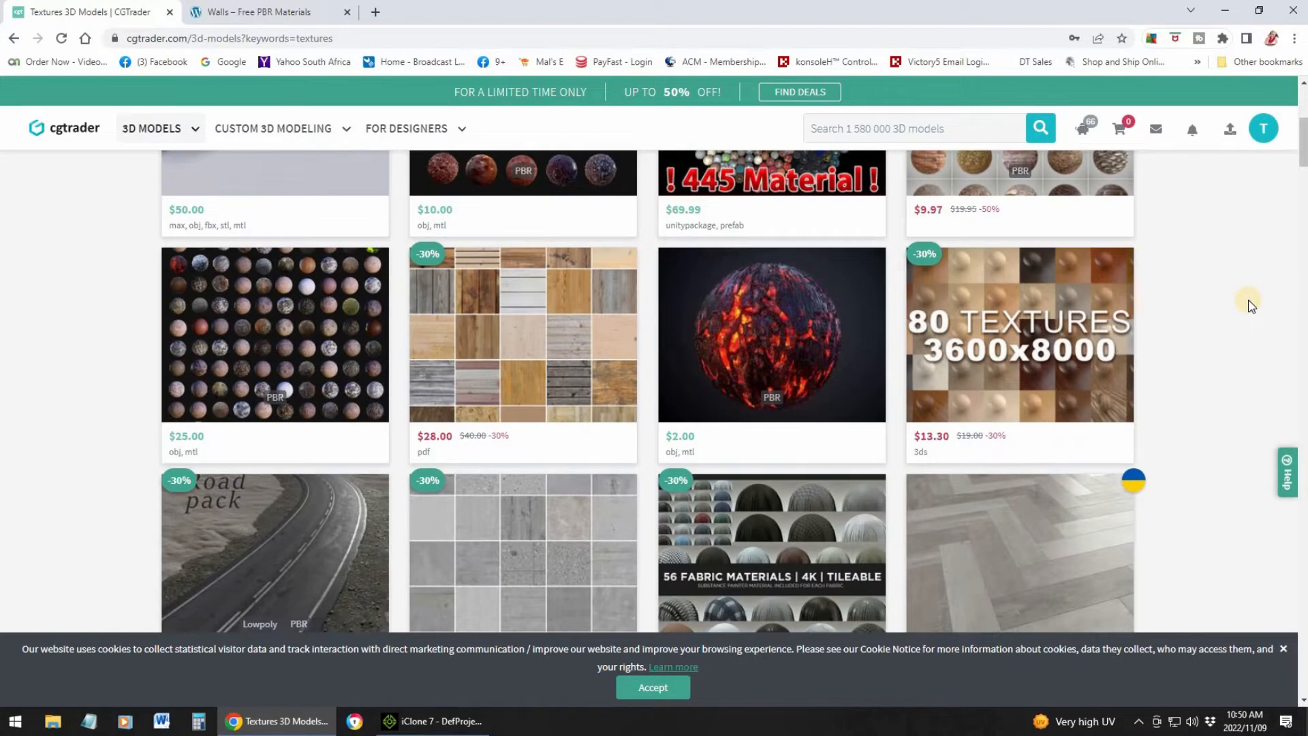
{"action": "scroll", "coordinate": [1253, 306], "scroll_direction": "down", "scroll_amount": 2}
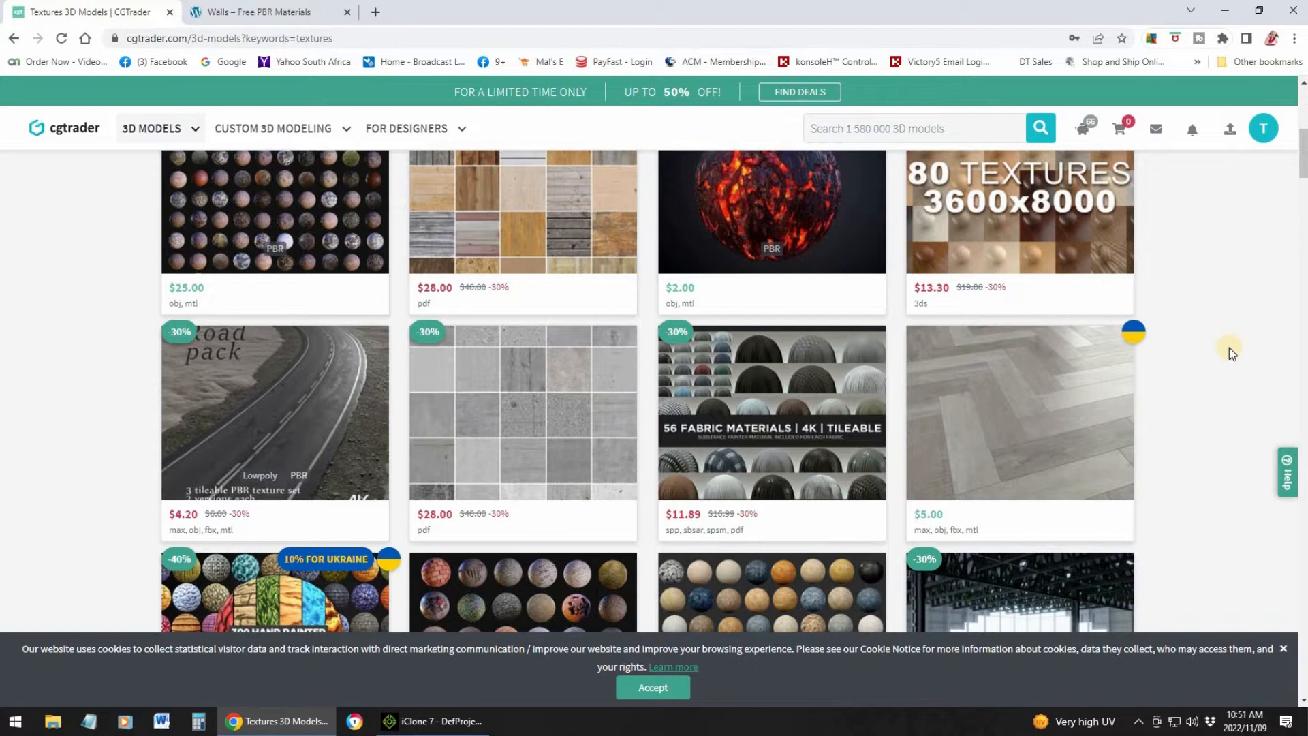
{"action": "scroll", "coordinate": [1229, 348], "scroll_direction": "down", "scroll_amount": 4}
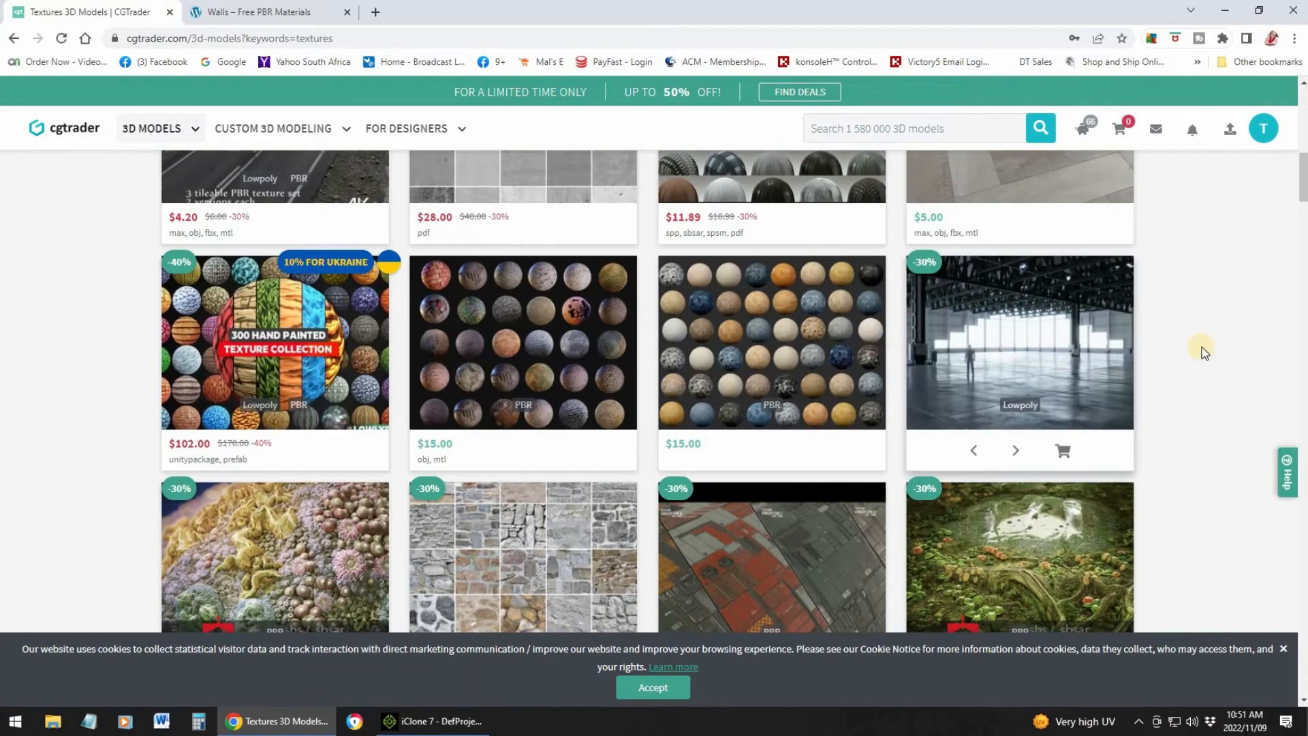
{"action": "scroll", "coordinate": [1212, 337], "scroll_direction": "up", "scroll_amount": 3}
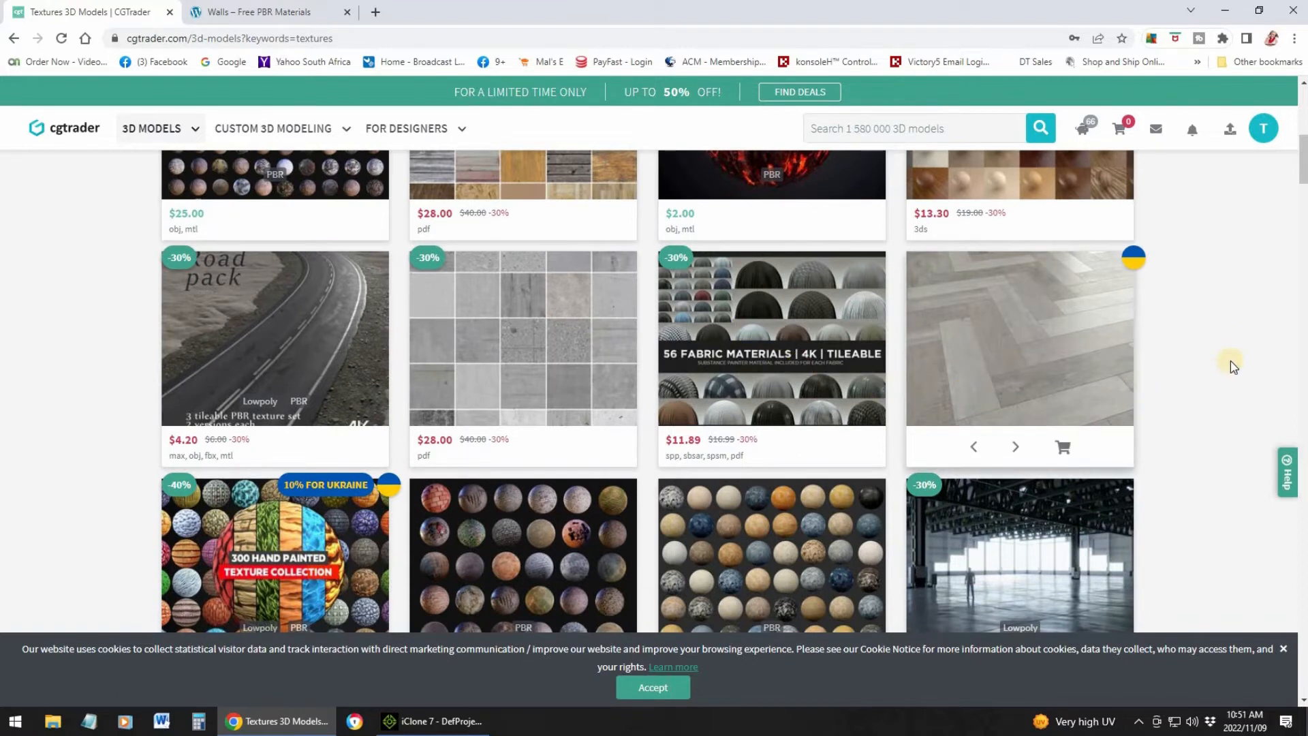
{"action": "scroll", "coordinate": [1231, 366], "scroll_direction": "up", "scroll_amount": 4}
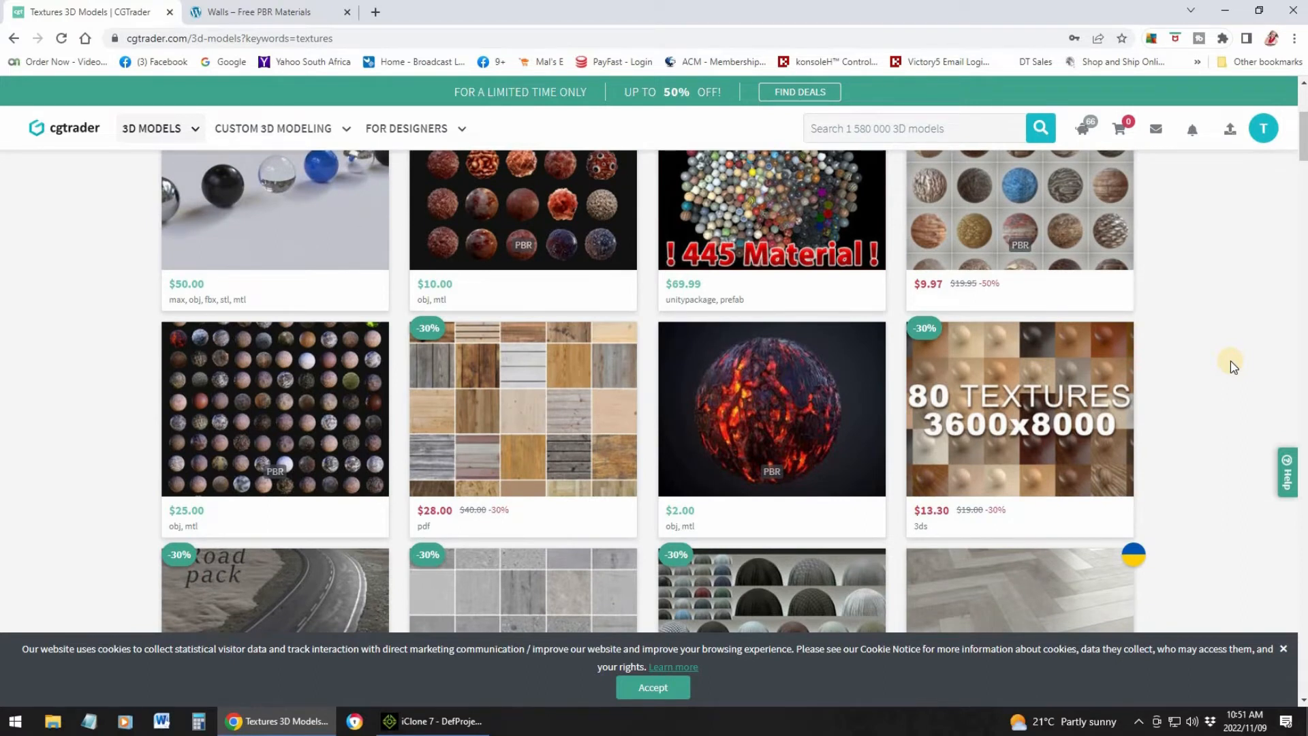
{"action": "scroll", "coordinate": [1231, 366], "scroll_direction": "down", "scroll_amount": 9}
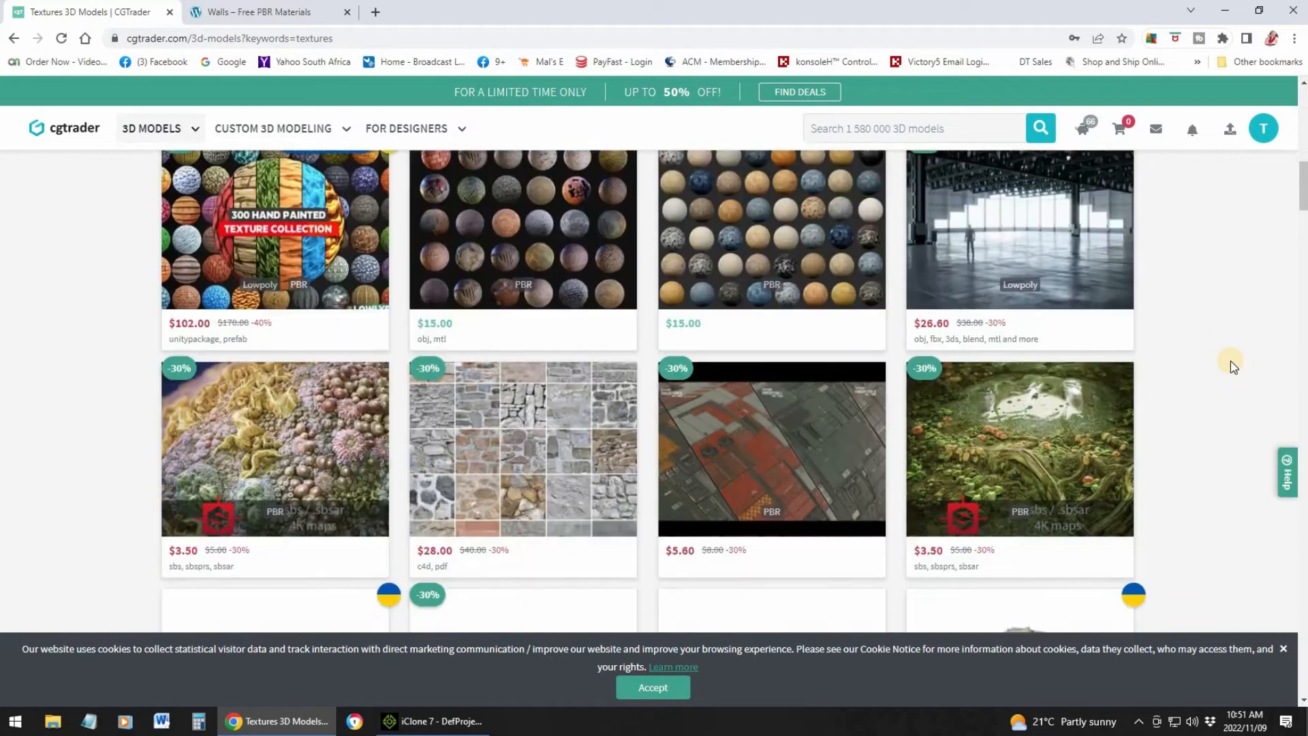
{"action": "scroll", "coordinate": [1230, 366], "scroll_direction": "down", "scroll_amount": 5}
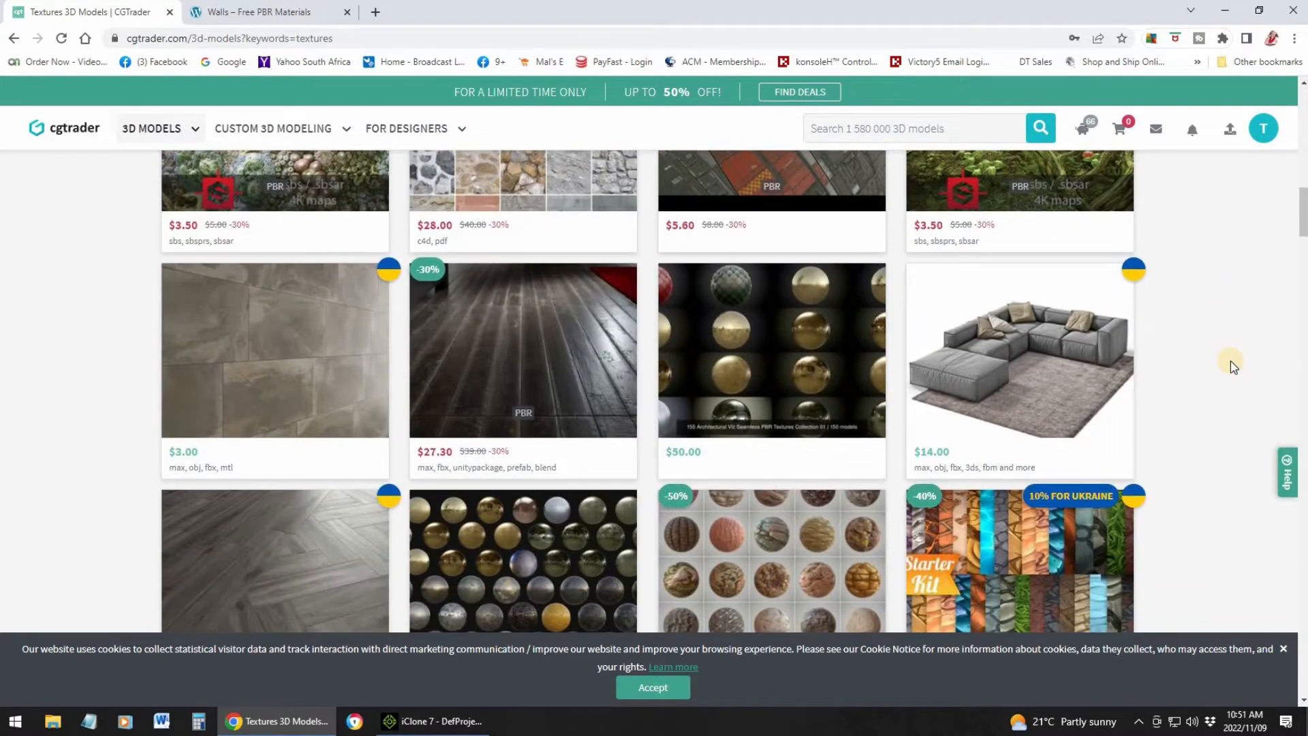
{"action": "scroll", "coordinate": [1231, 365], "scroll_direction": "down", "scroll_amount": 1}
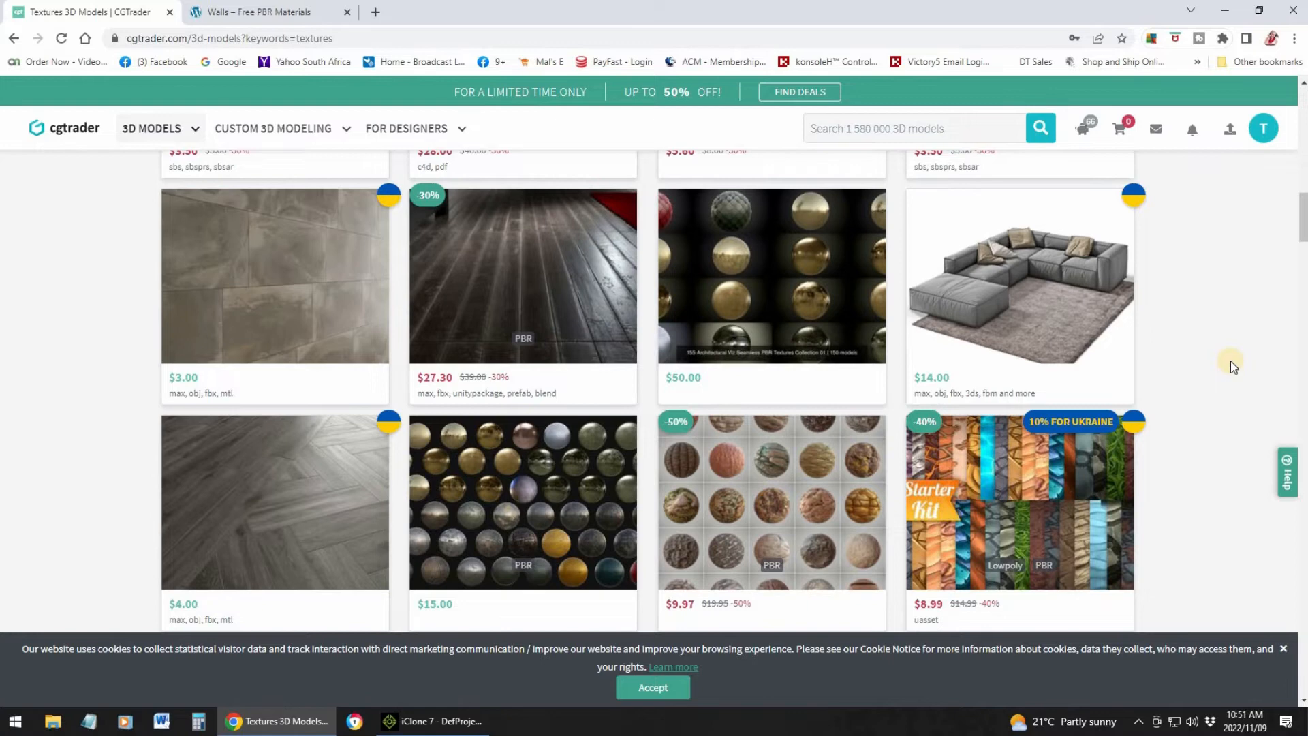
{"action": "scroll", "coordinate": [1230, 366], "scroll_direction": "up", "scroll_amount": 7}
{"action": "scroll", "coordinate": [1162, 339], "scroll_direction": "down", "scroll_amount": 4}
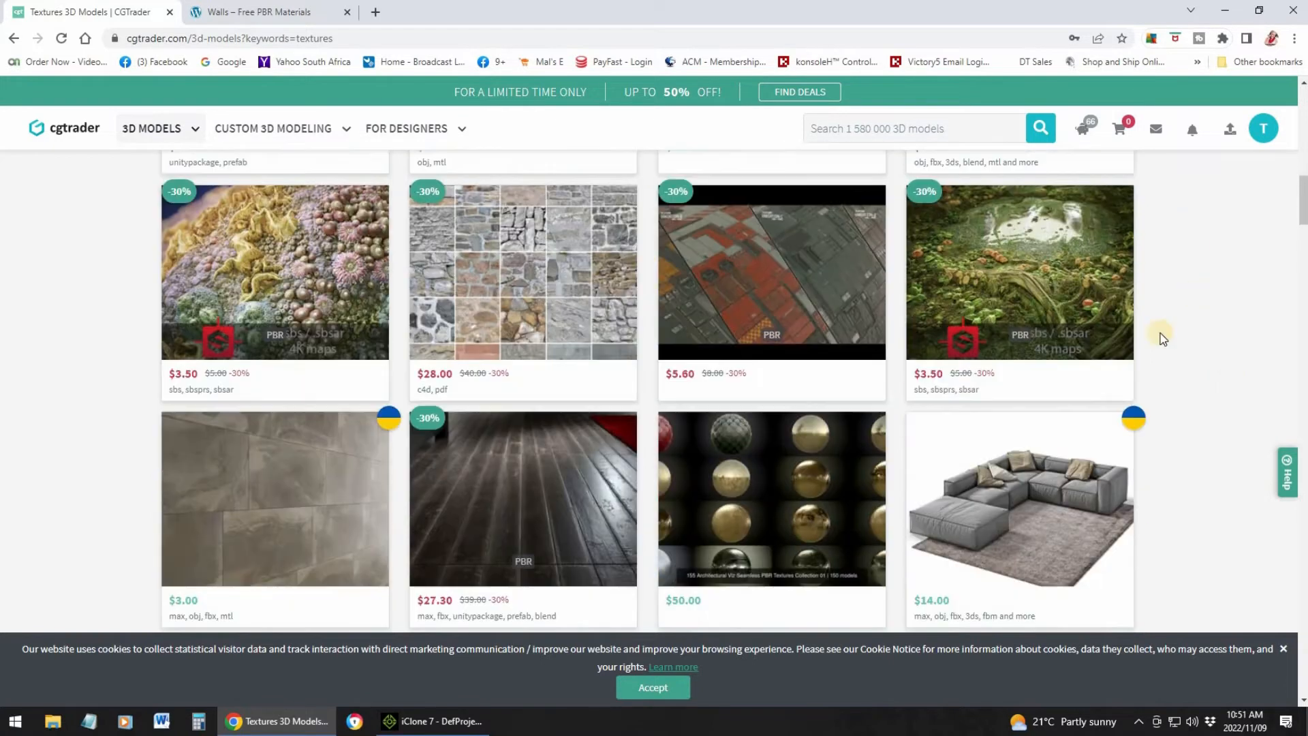
{"action": "scroll", "coordinate": [1198, 313], "scroll_direction": "up", "scroll_amount": 7}
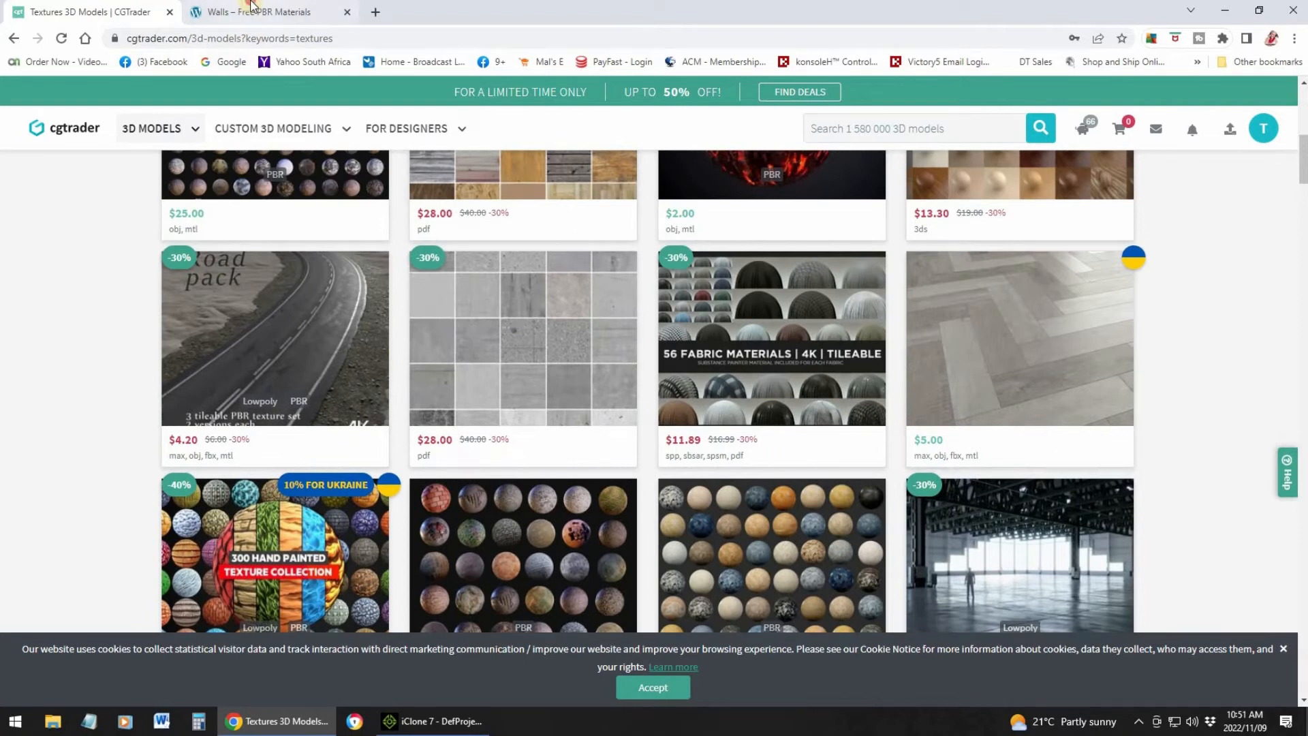
Switch to the Free PBR Materials site and browse its Walls and Floors material categories
{"action": "left_click", "coordinate": [298, 15]}
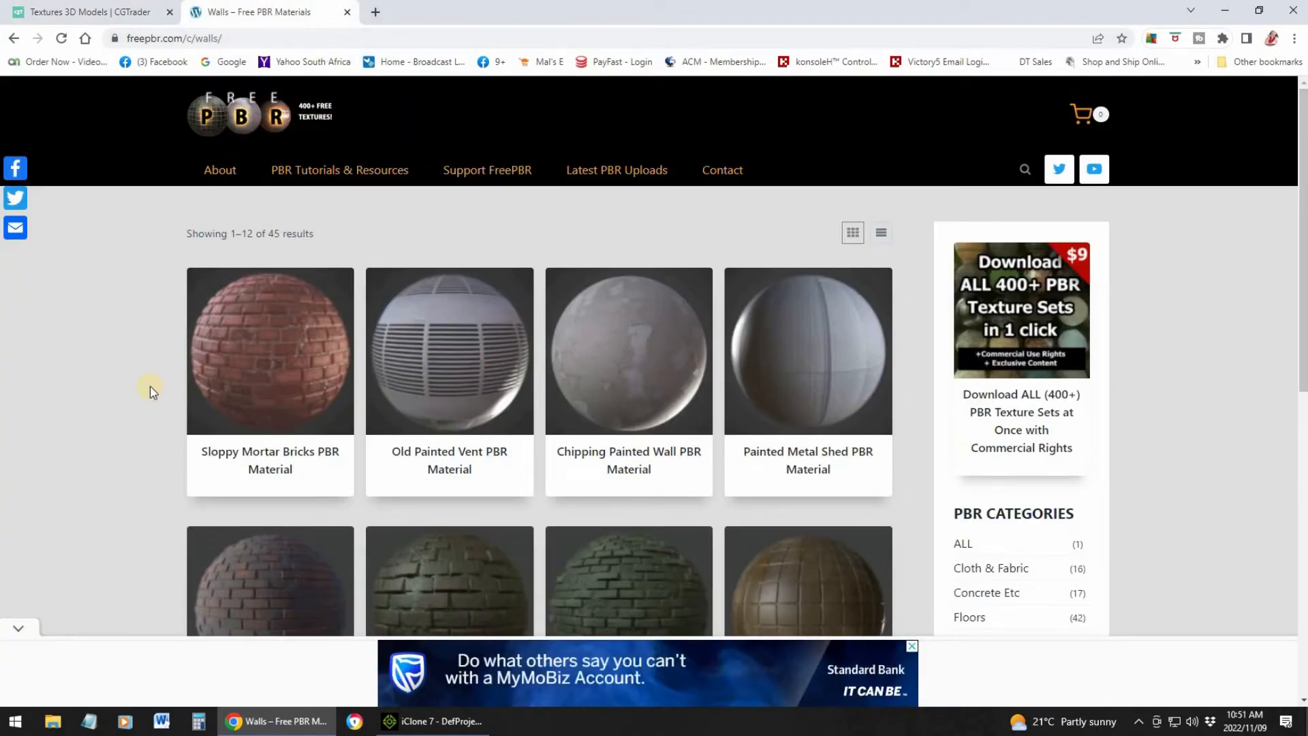
{"action": "scroll", "coordinate": [485, 396], "scroll_direction": "down", "scroll_amount": 4}
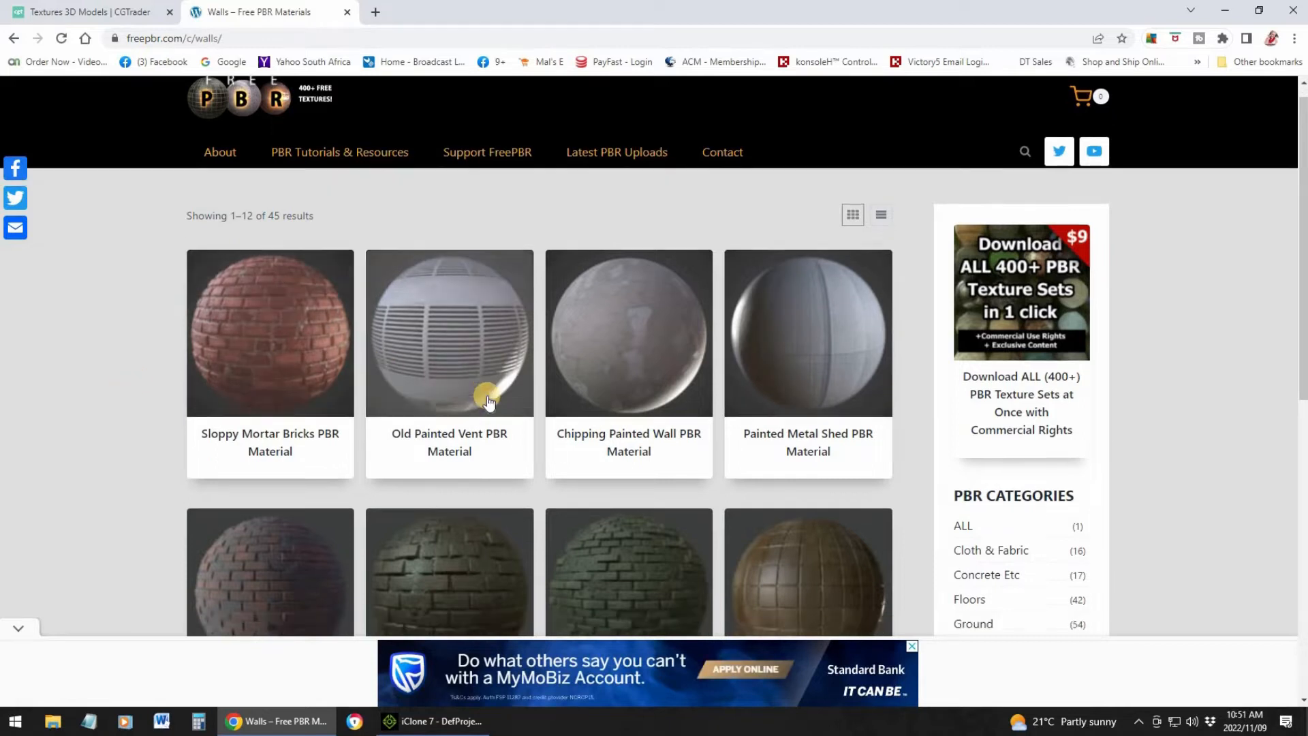
{"action": "scroll", "coordinate": [488, 401], "scroll_direction": "down", "scroll_amount": 5}
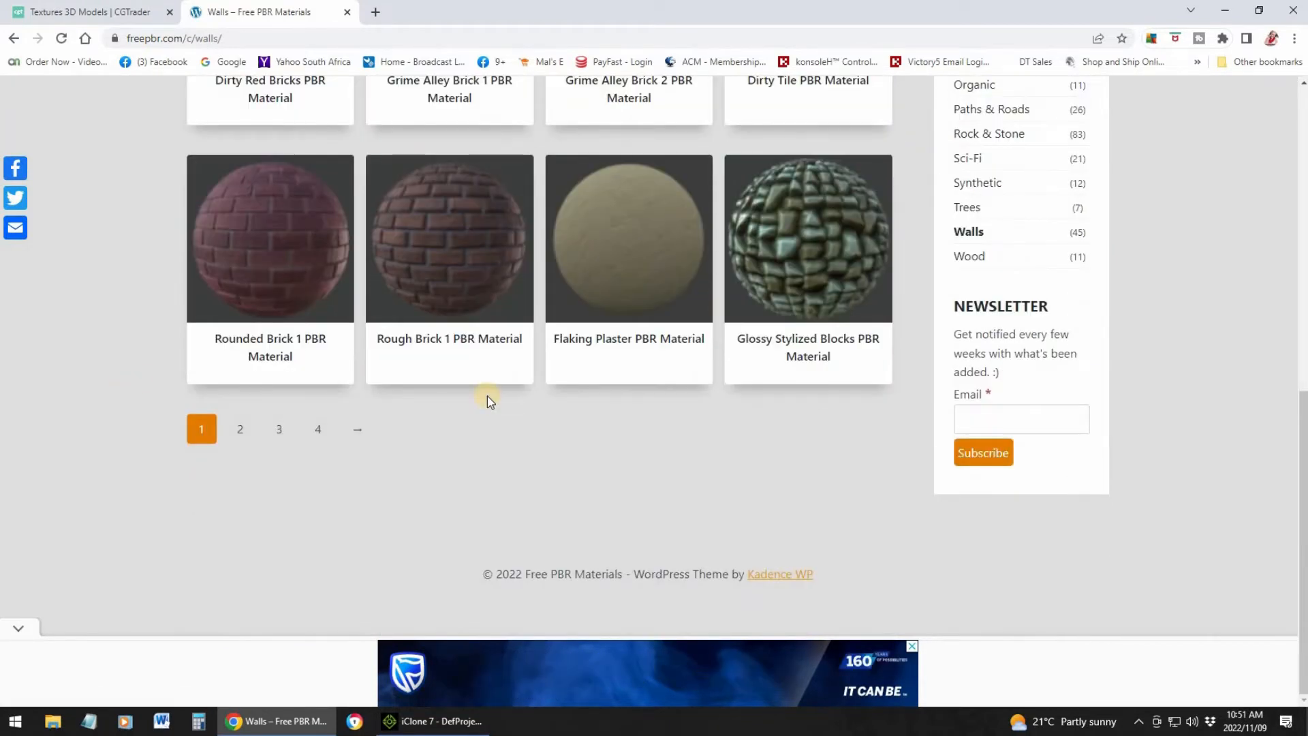
{"action": "scroll", "coordinate": [488, 400], "scroll_direction": "up", "scroll_amount": 4}
{"action": "scroll", "coordinate": [488, 396], "scroll_direction": "up", "scroll_amount": 4}
{"action": "scroll", "coordinate": [738, 334], "scroll_direction": "down", "scroll_amount": 2}
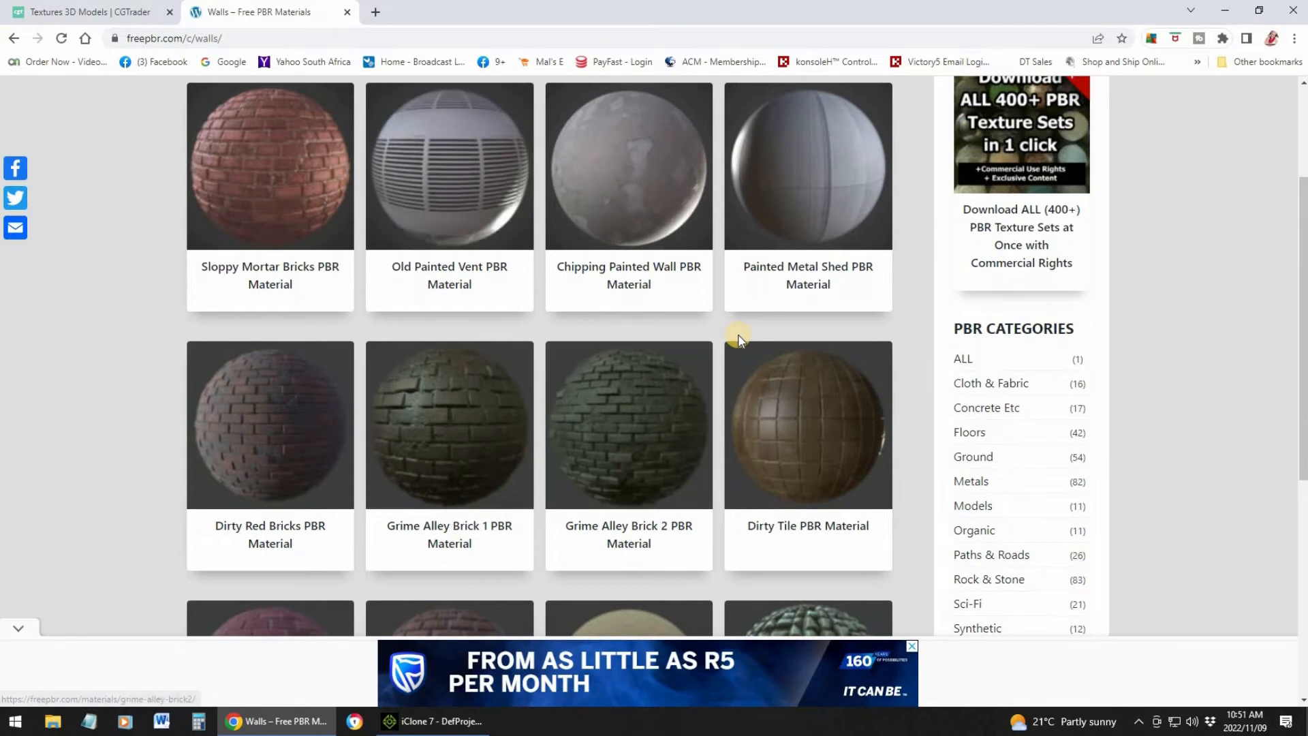
{"action": "scroll", "coordinate": [738, 341], "scroll_direction": "down", "scroll_amount": 1}
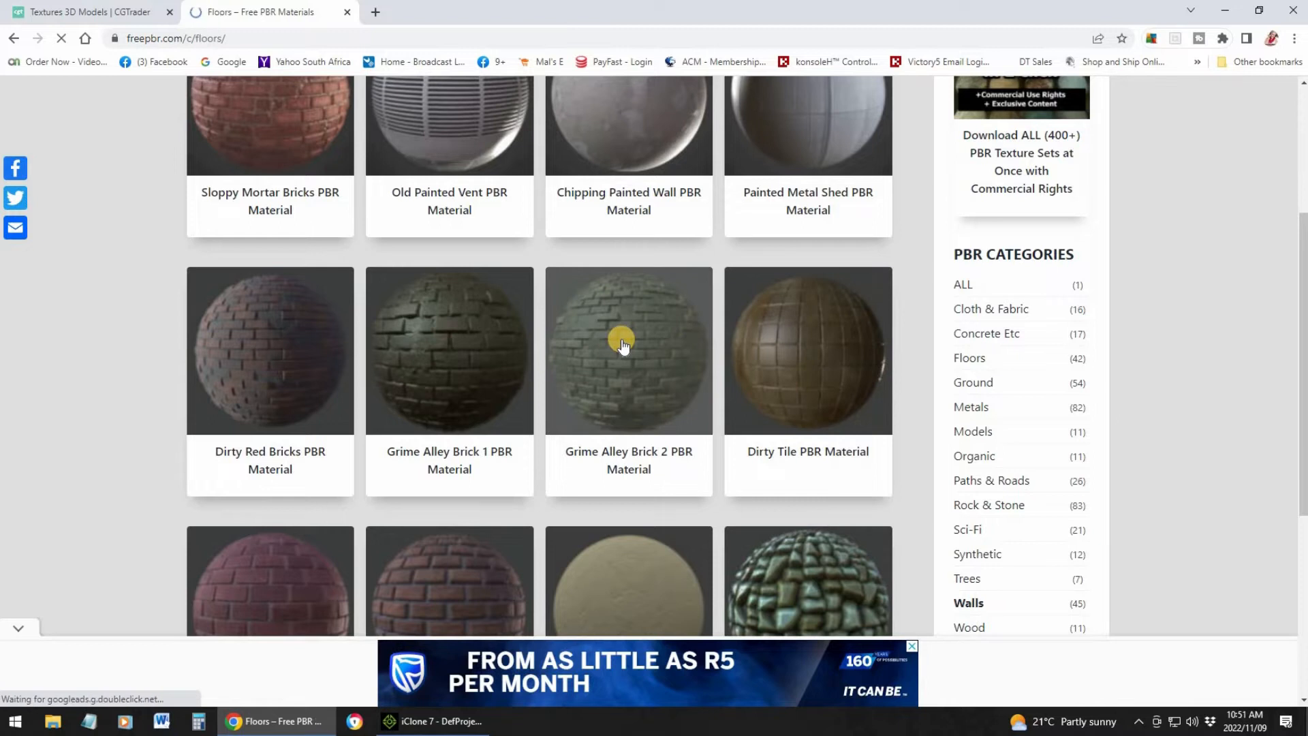
{"action": "scroll", "coordinate": [603, 350], "scroll_direction": "down", "scroll_amount": 7}
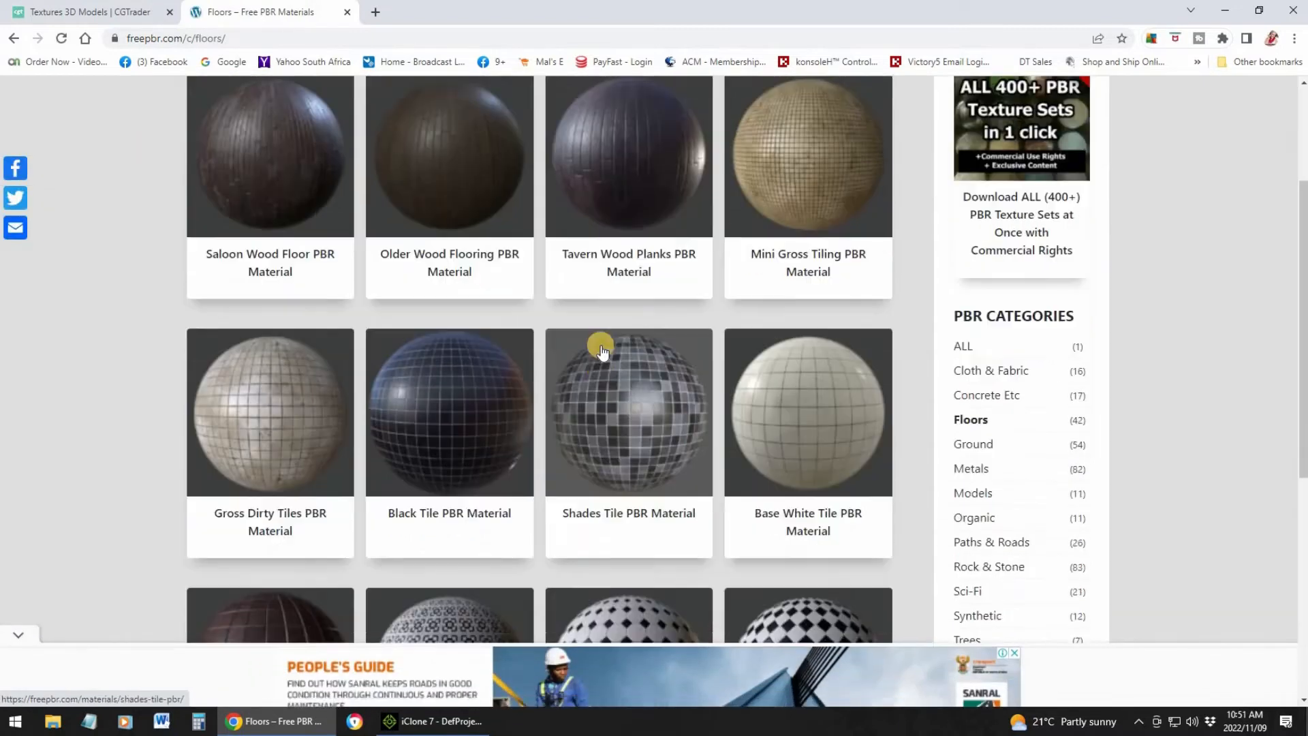
{"action": "scroll", "coordinate": [608, 337], "scroll_direction": "down", "scroll_amount": 1}
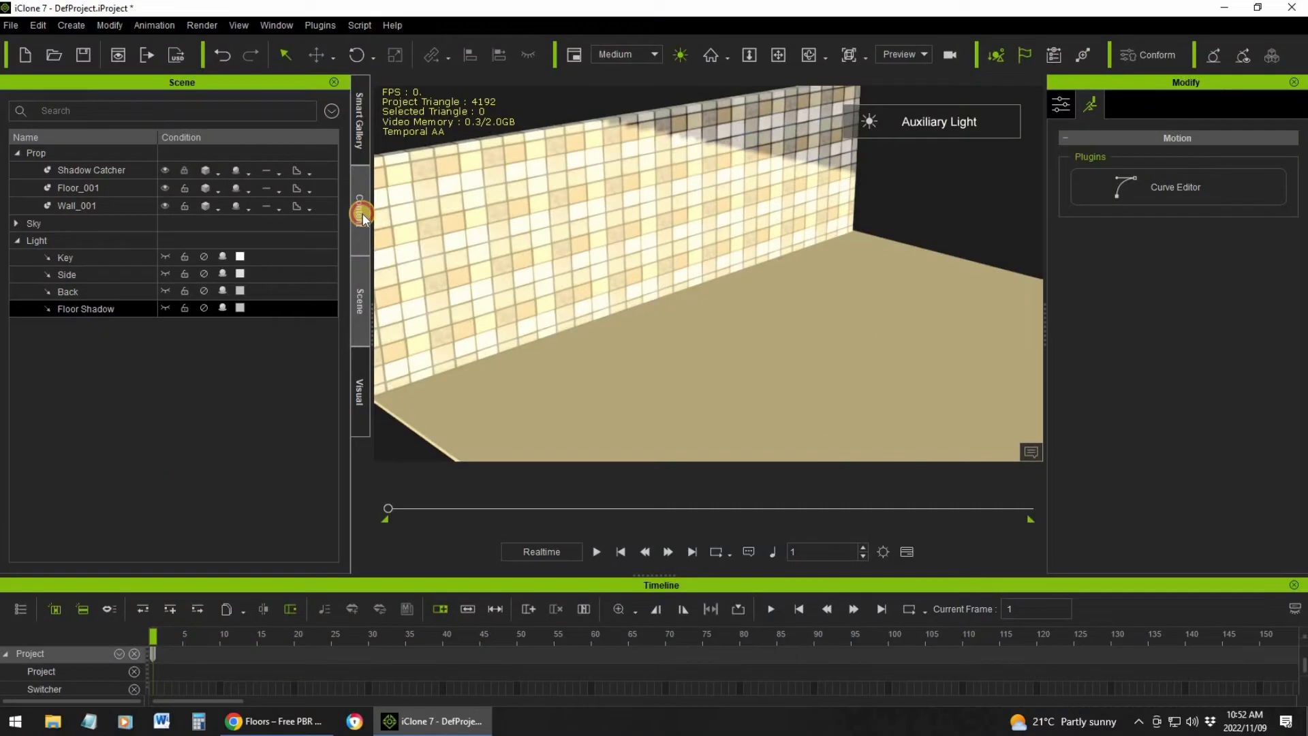
Switch to iClone and display the Substance materials in the content library
{"action": "left_click", "coordinate": [361, 213]}
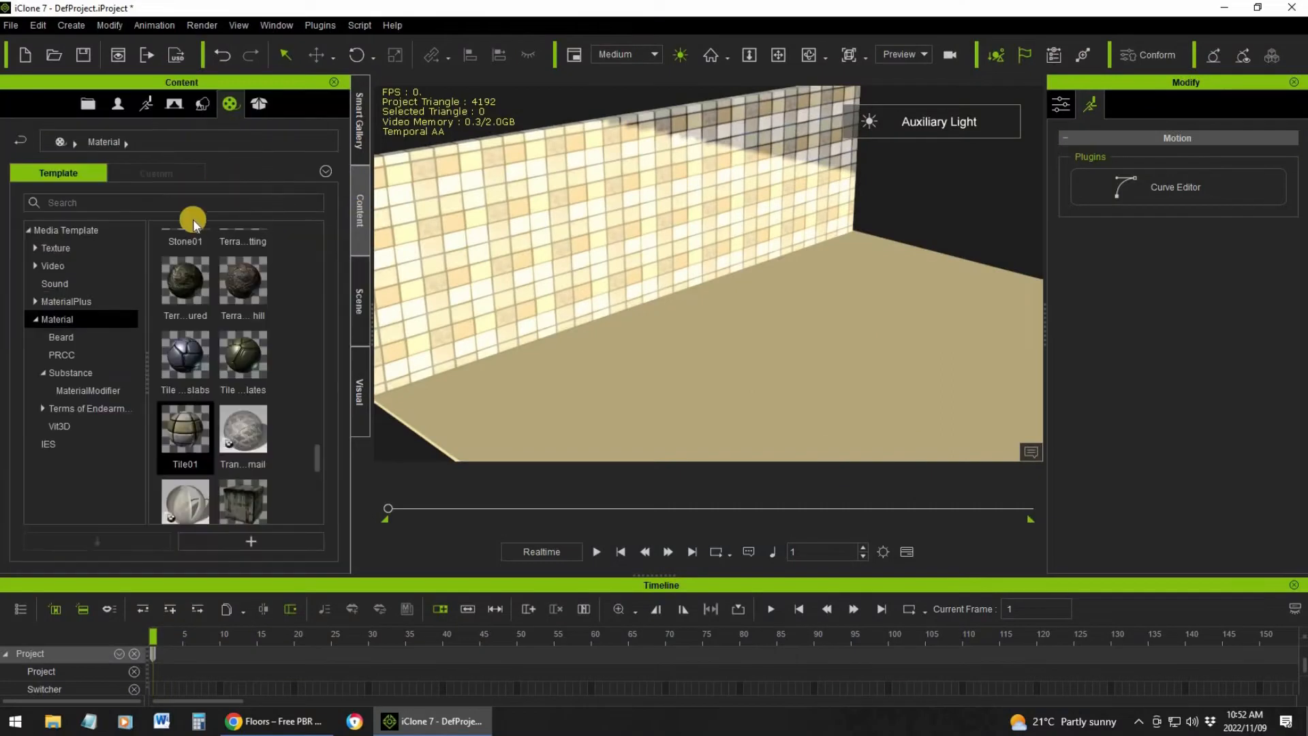
{"action": "left_click", "coordinate": [92, 391]}
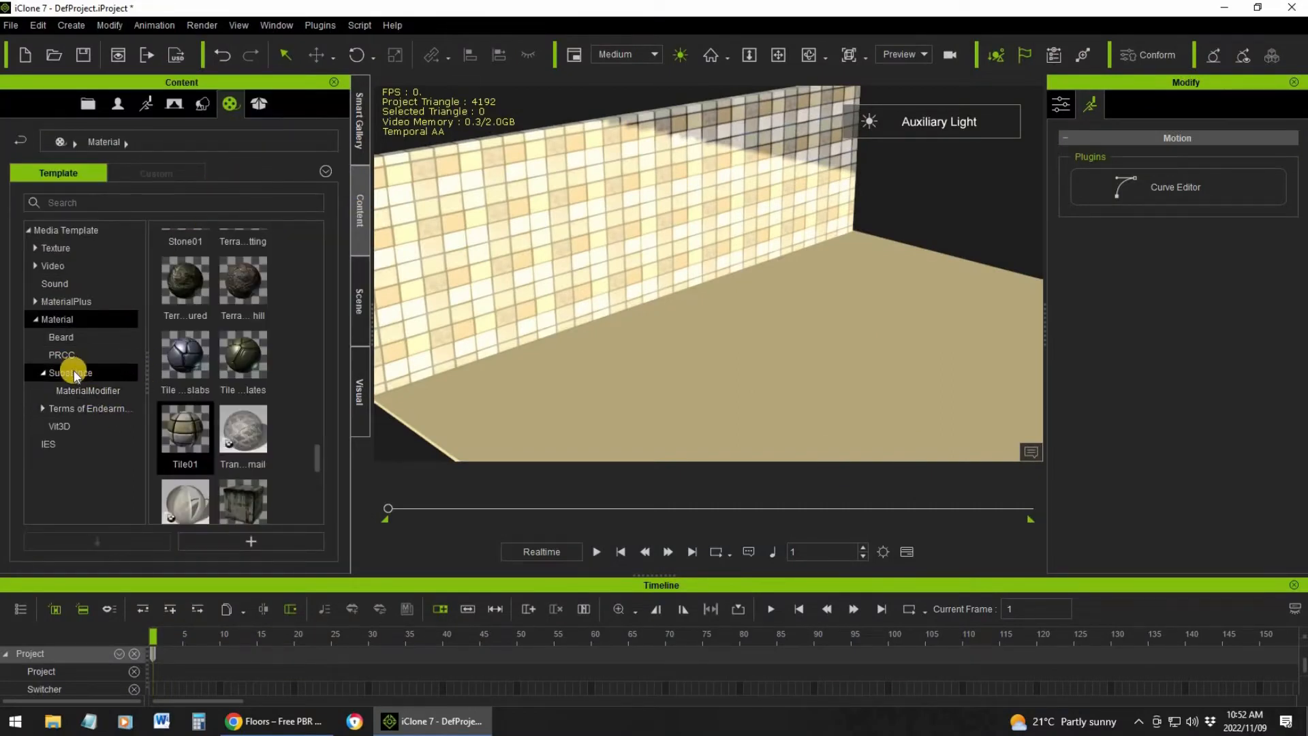
{"action": "left_click", "coordinate": [87, 374]}
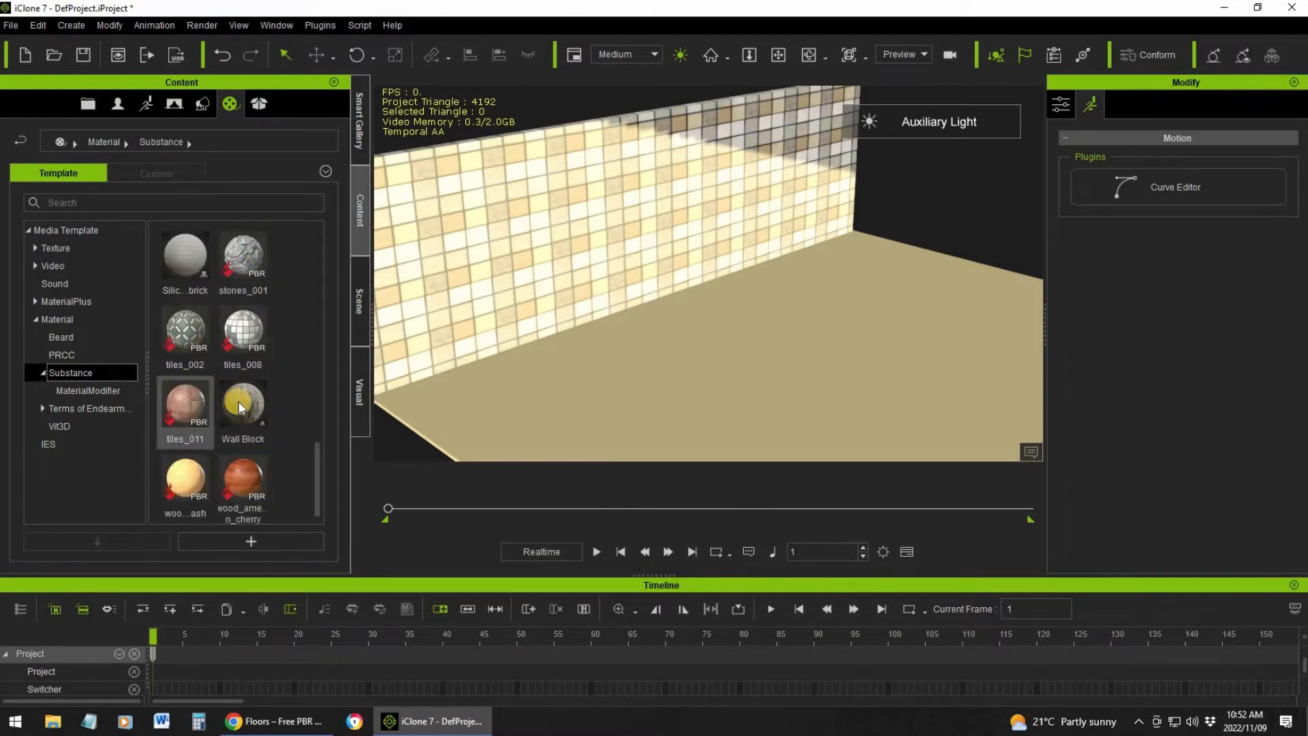
Open the Substance material folder in File Explorer, look through its files, and close it
{"action": "right_click", "coordinate": [290, 314]}
{"action": "left_click", "coordinate": [570, 359]}
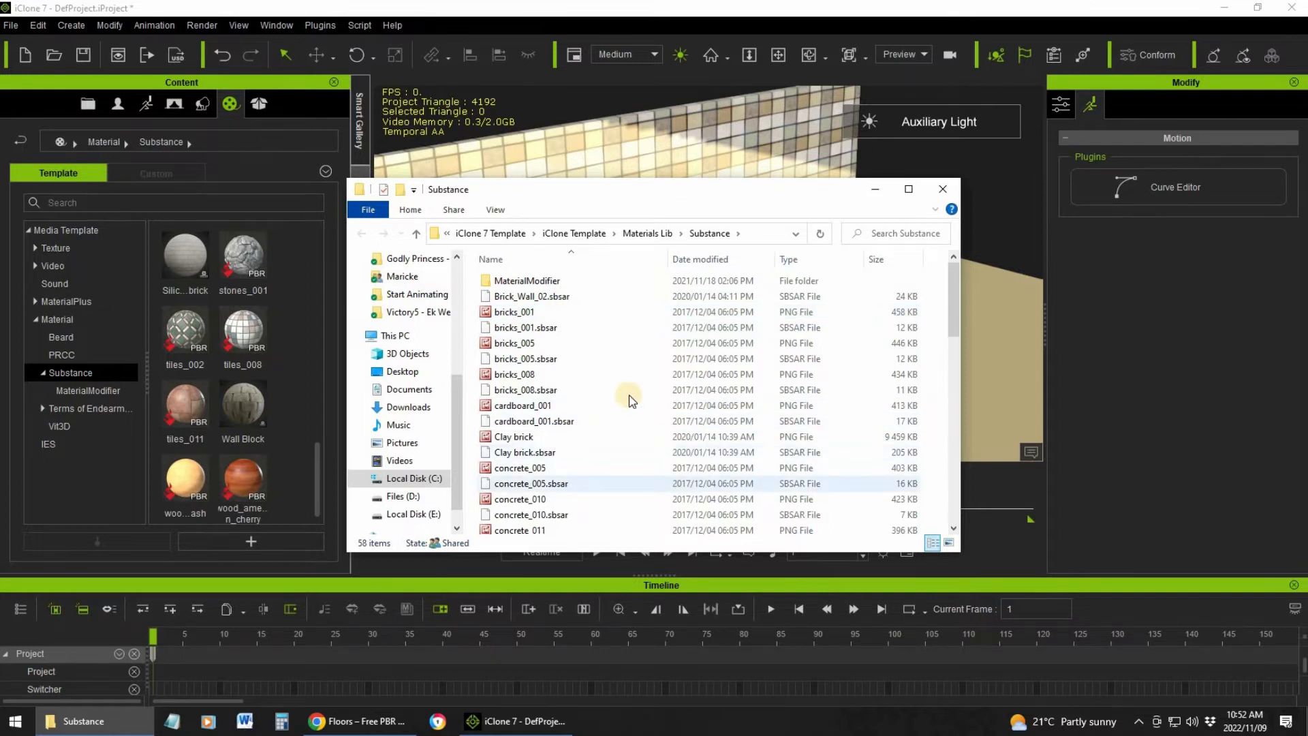
{"action": "scroll", "coordinate": [632, 401], "scroll_direction": "down", "scroll_amount": 4}
{"action": "scroll", "coordinate": [632, 401], "scroll_direction": "down", "scroll_amount": 9}
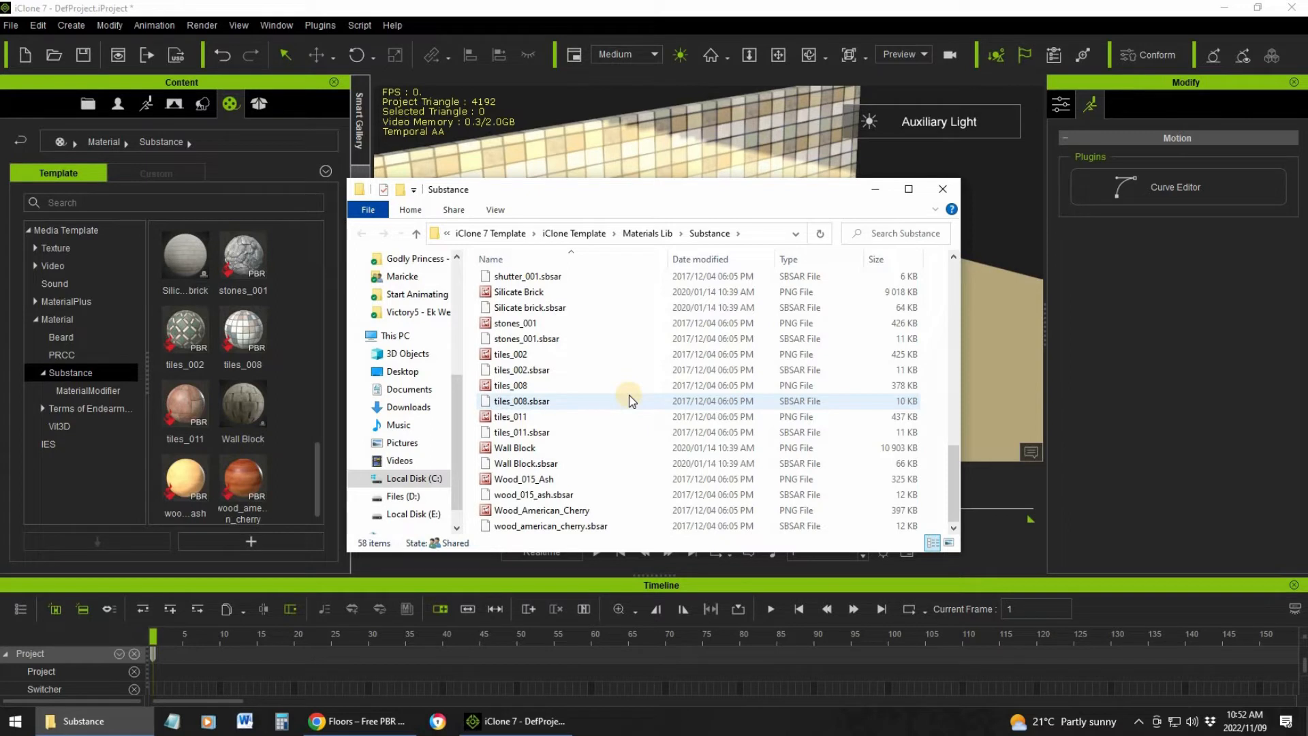
{"action": "left_click", "coordinate": [943, 191]}
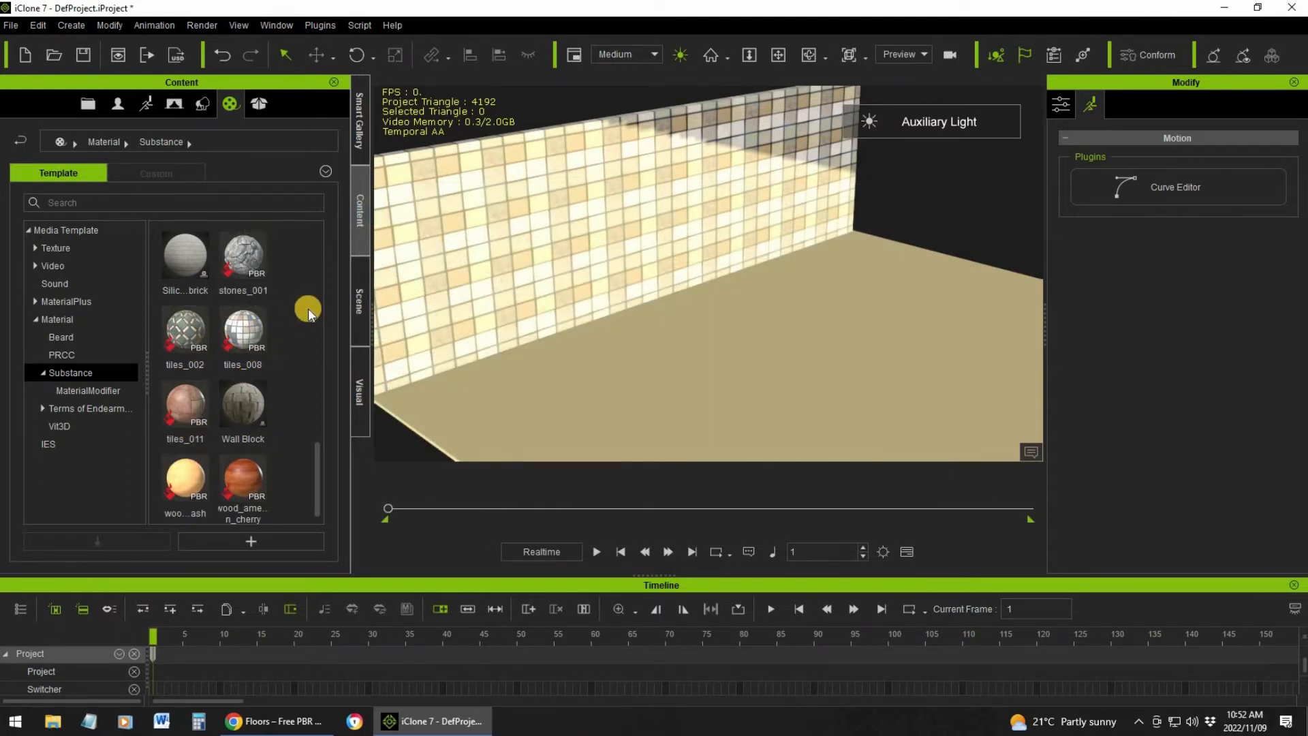
Select the floor and show its material and texture settings
{"action": "scroll", "coordinate": [743, 292], "scroll_direction": "down", "scroll_amount": 5}
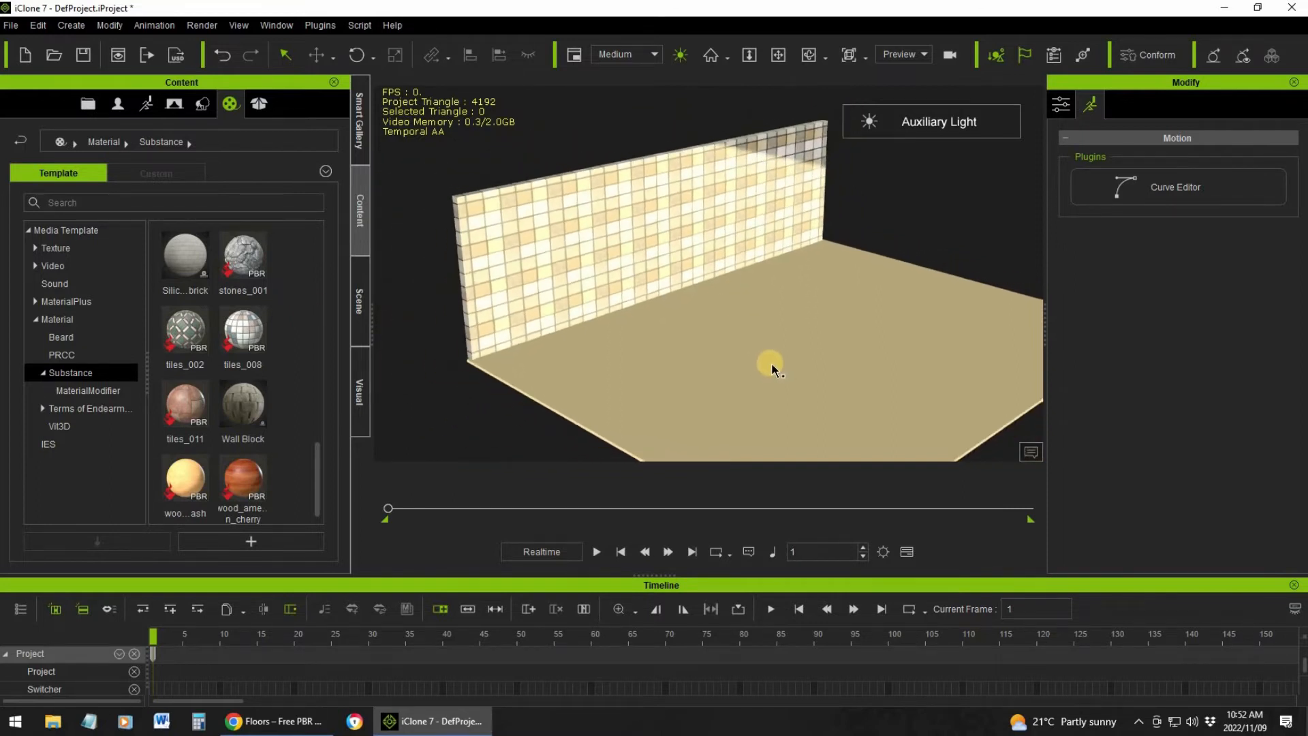
{"action": "left_click_drag", "start_coordinate": [718, 323], "coordinate": [655, 298], "text": "alt"}
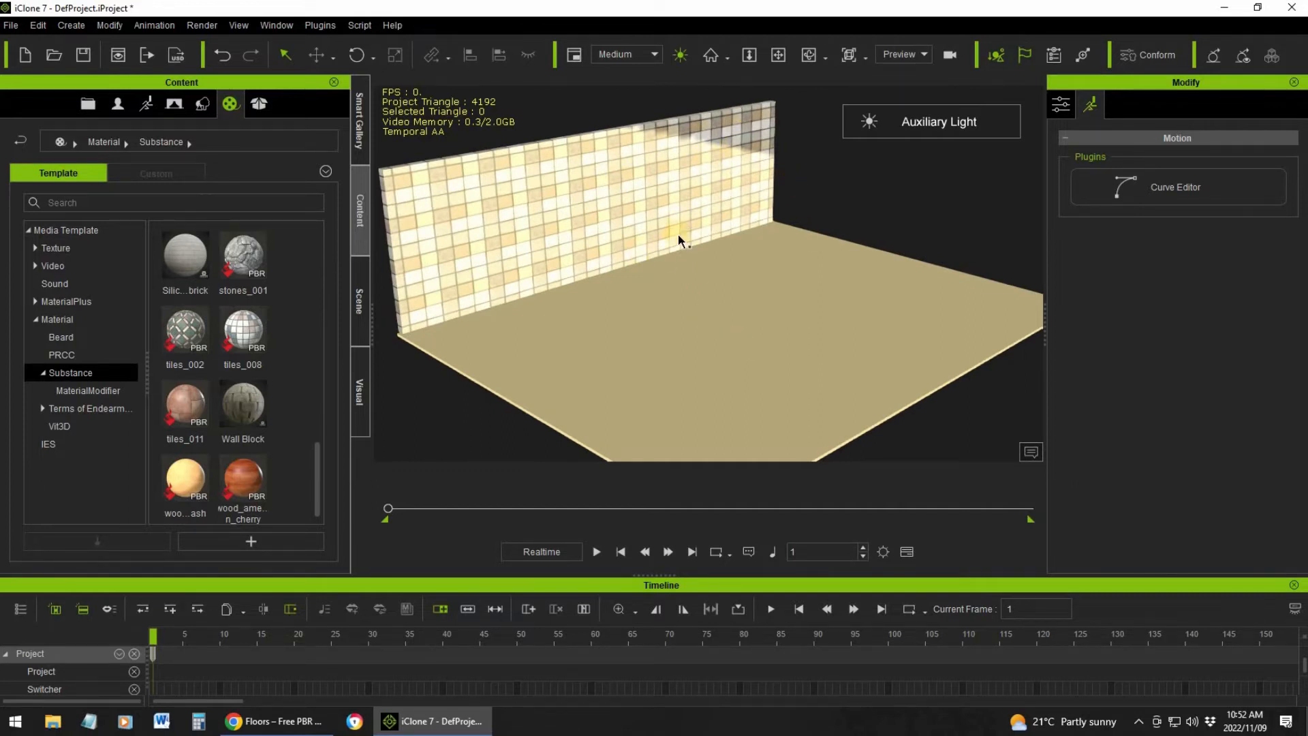
{"action": "left_click", "coordinate": [310, 289]}
{"action": "left_click", "coordinate": [670, 351]}
{"action": "left_click", "coordinate": [1121, 105]}
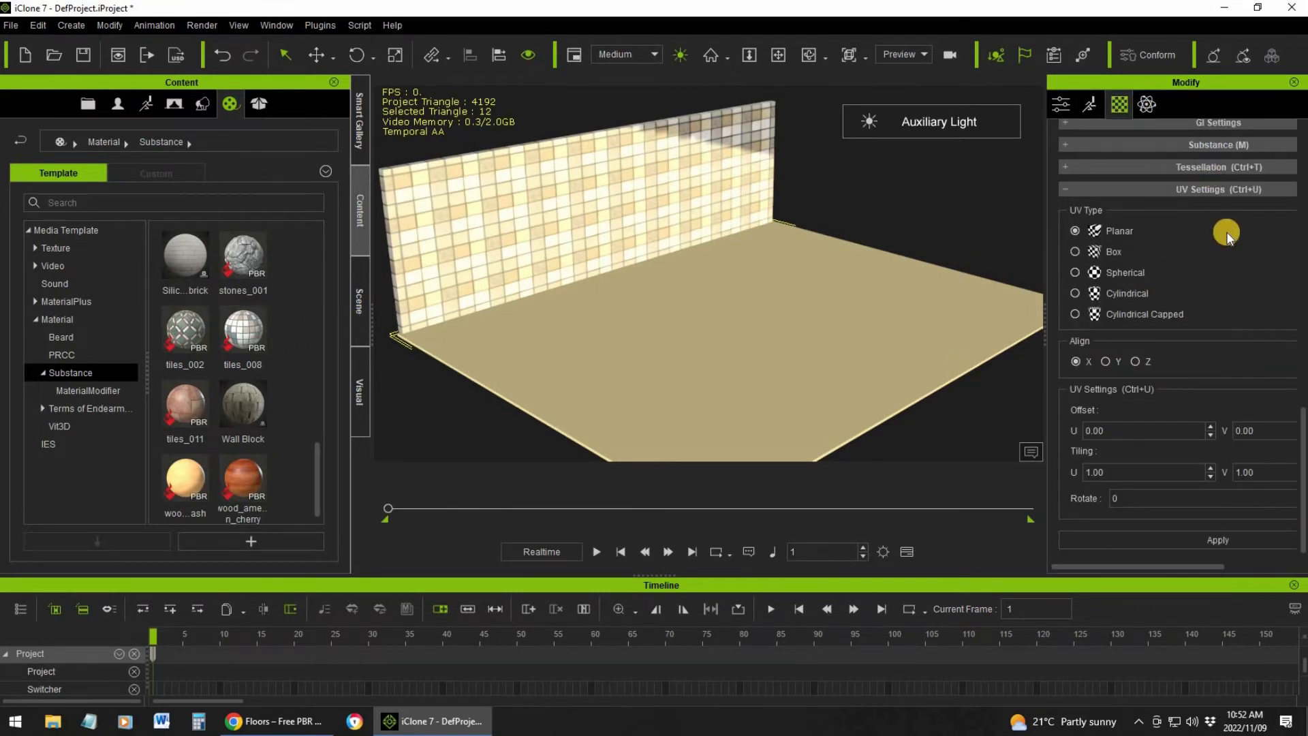
{"action": "scroll", "coordinate": [1226, 233], "scroll_direction": "up", "scroll_amount": 10}
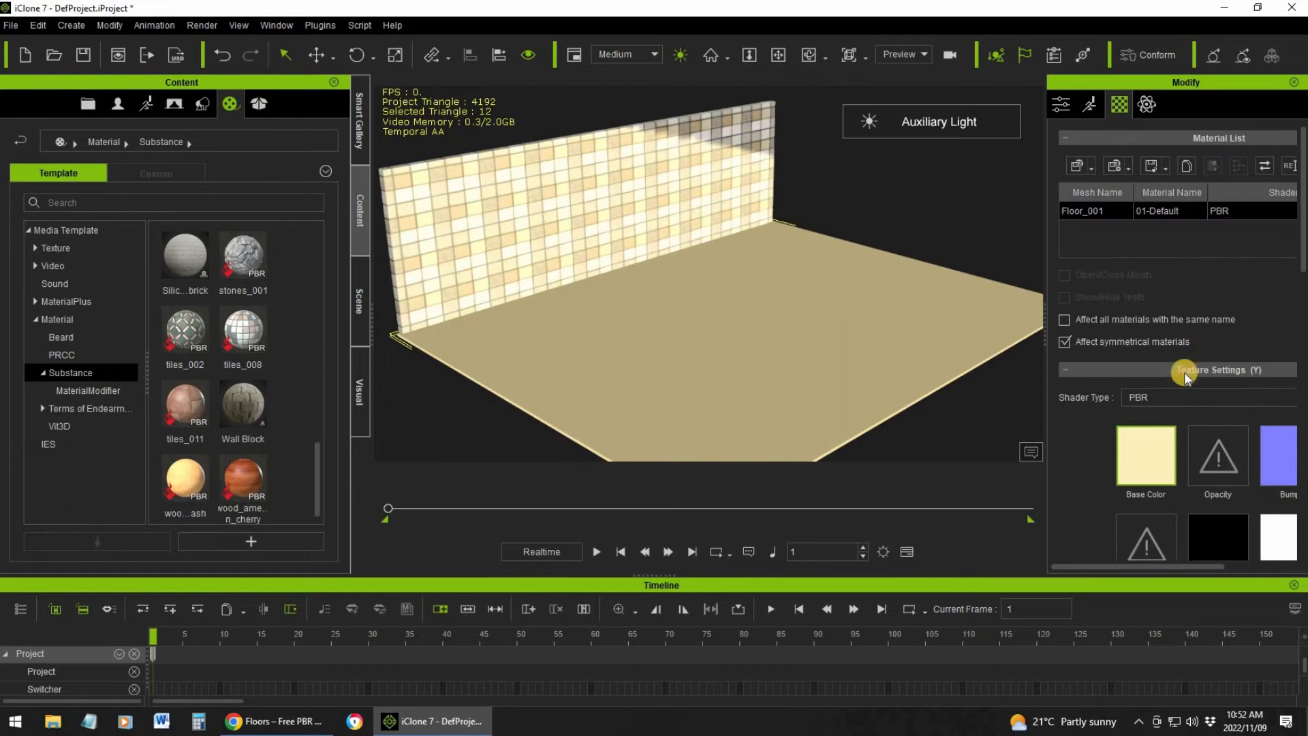
{"action": "scroll", "coordinate": [1184, 271], "scroll_direction": "down", "scroll_amount": 3}
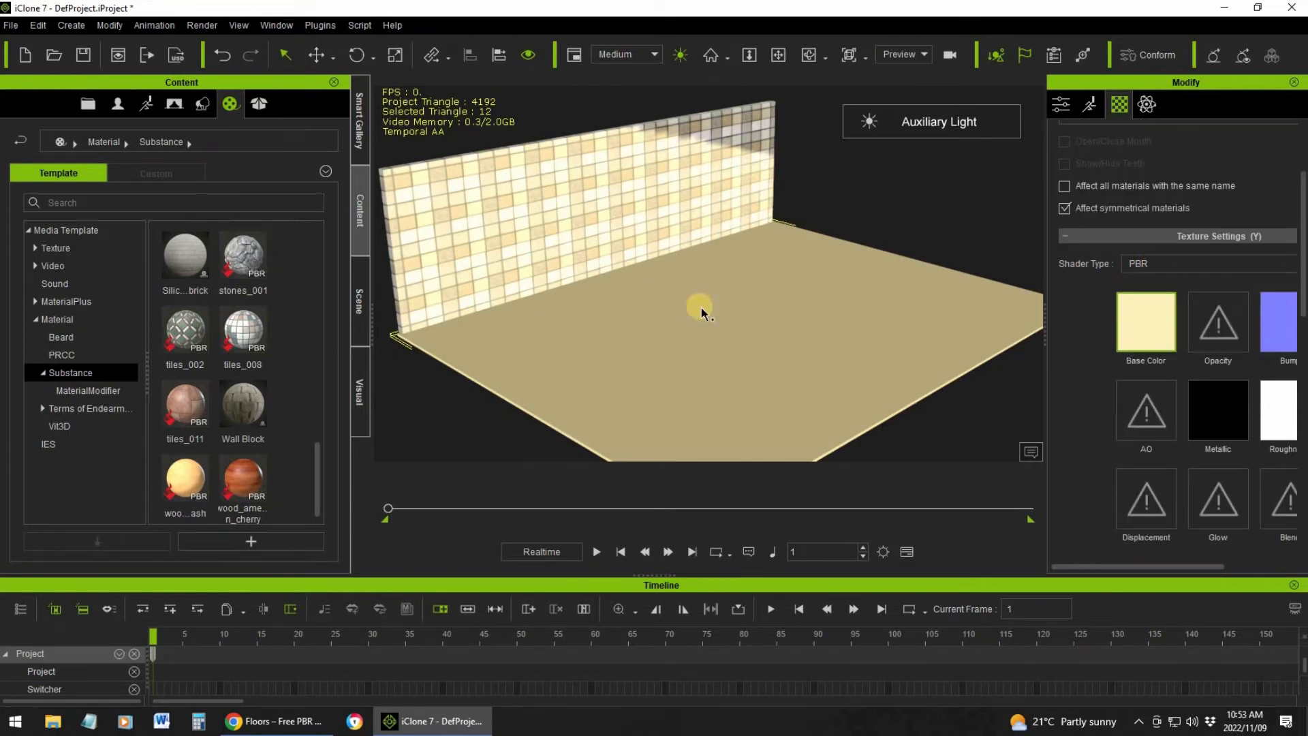
Apply the tiles_008 Substance material to the floor and bake its Substance texture
{"action": "left_click_drag", "start_coordinate": [243, 328], "coordinate": [646, 332]}
{"action": "left_click_drag", "start_coordinate": [745, 293], "coordinate": [747, 293]}
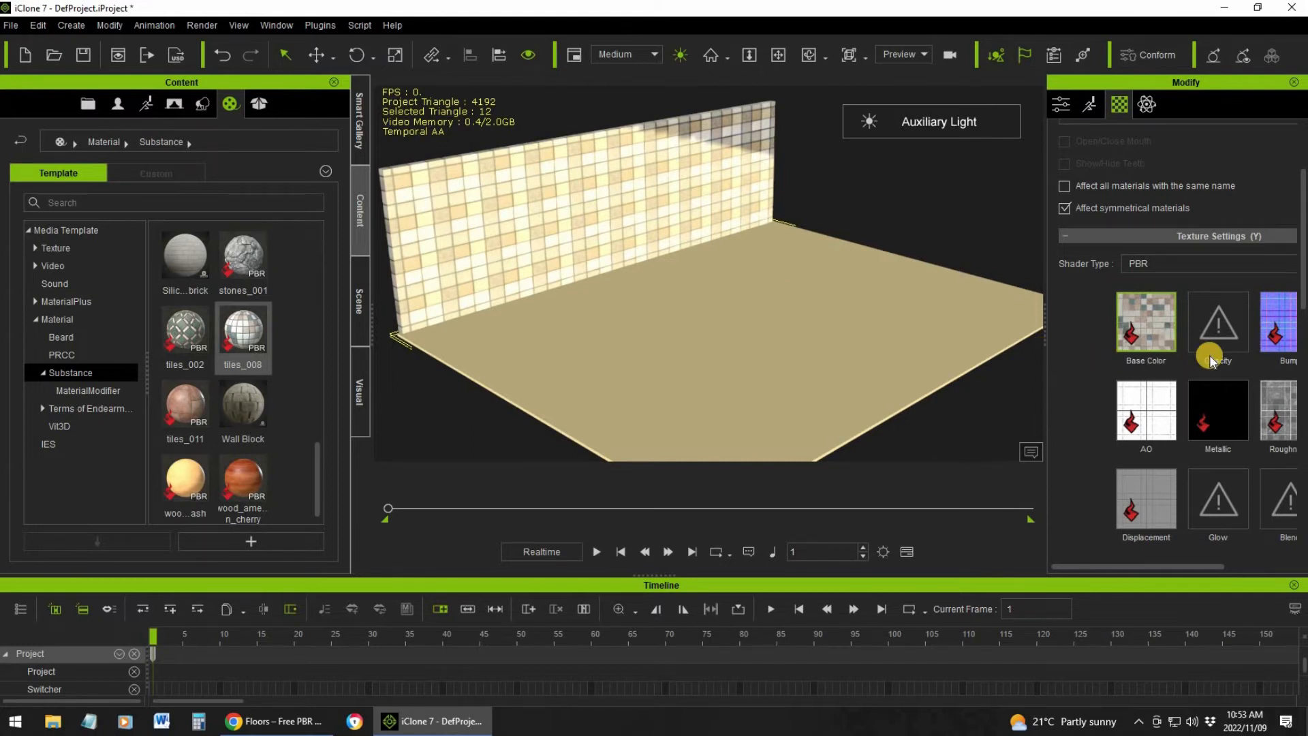
{"action": "scroll", "coordinate": [1210, 356], "scroll_direction": "down", "scroll_amount": 3}
{"action": "scroll", "coordinate": [1209, 355], "scroll_direction": "down", "scroll_amount": 3}
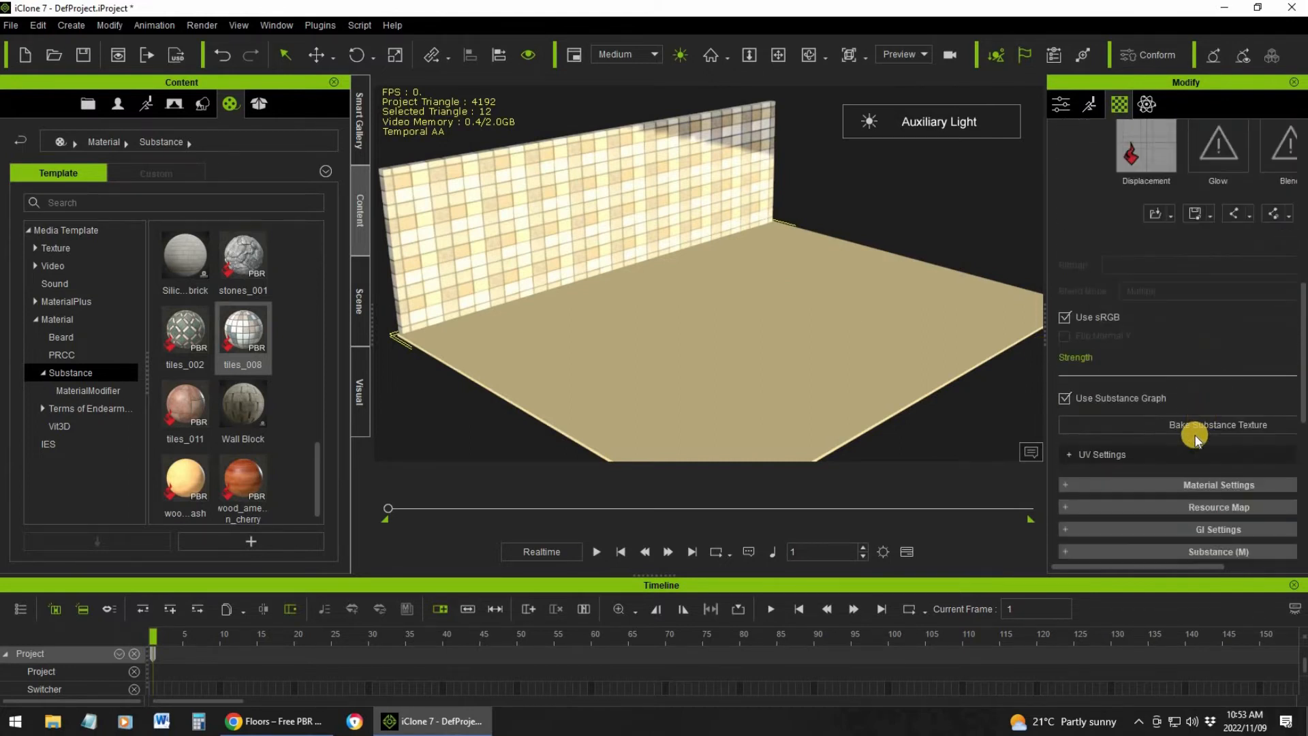
{"action": "left_click", "coordinate": [1217, 422]}
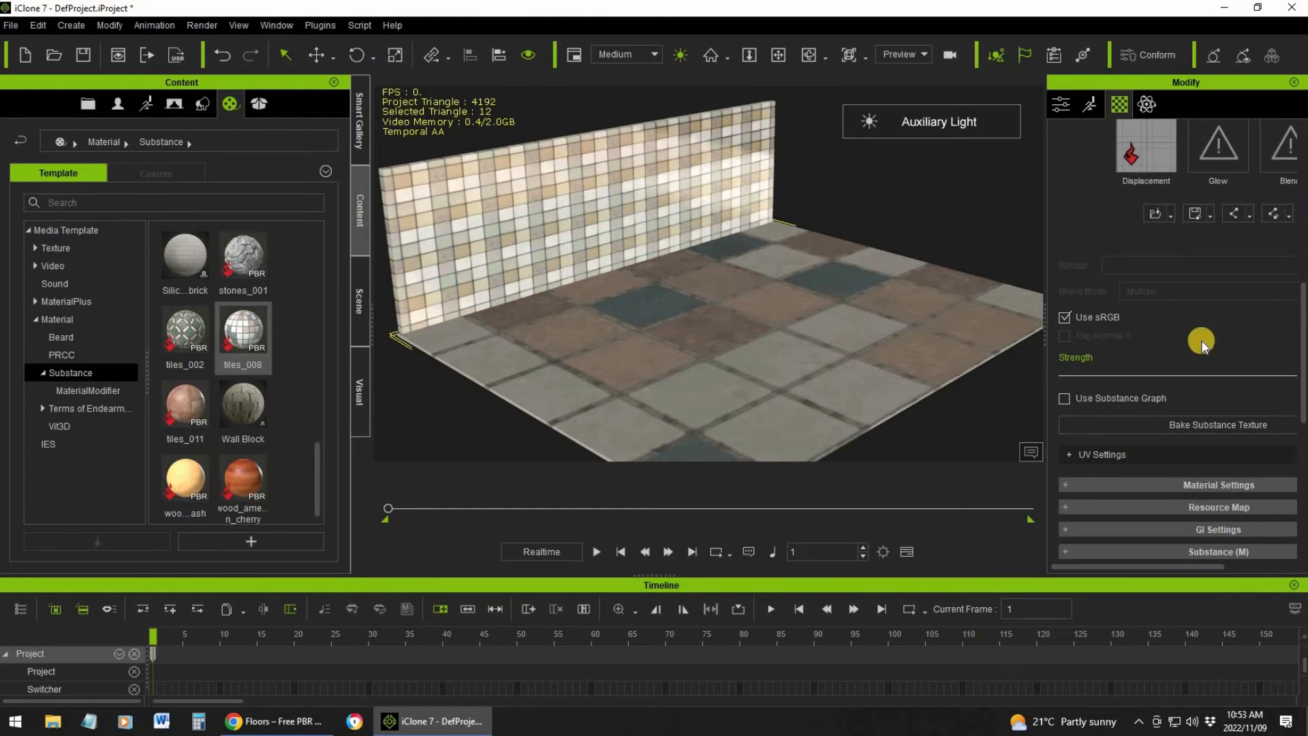
Change the floor's UV type to Box and set its V tiling to 2.50
{"action": "scroll", "coordinate": [1201, 340], "scroll_direction": "down", "scroll_amount": 8}
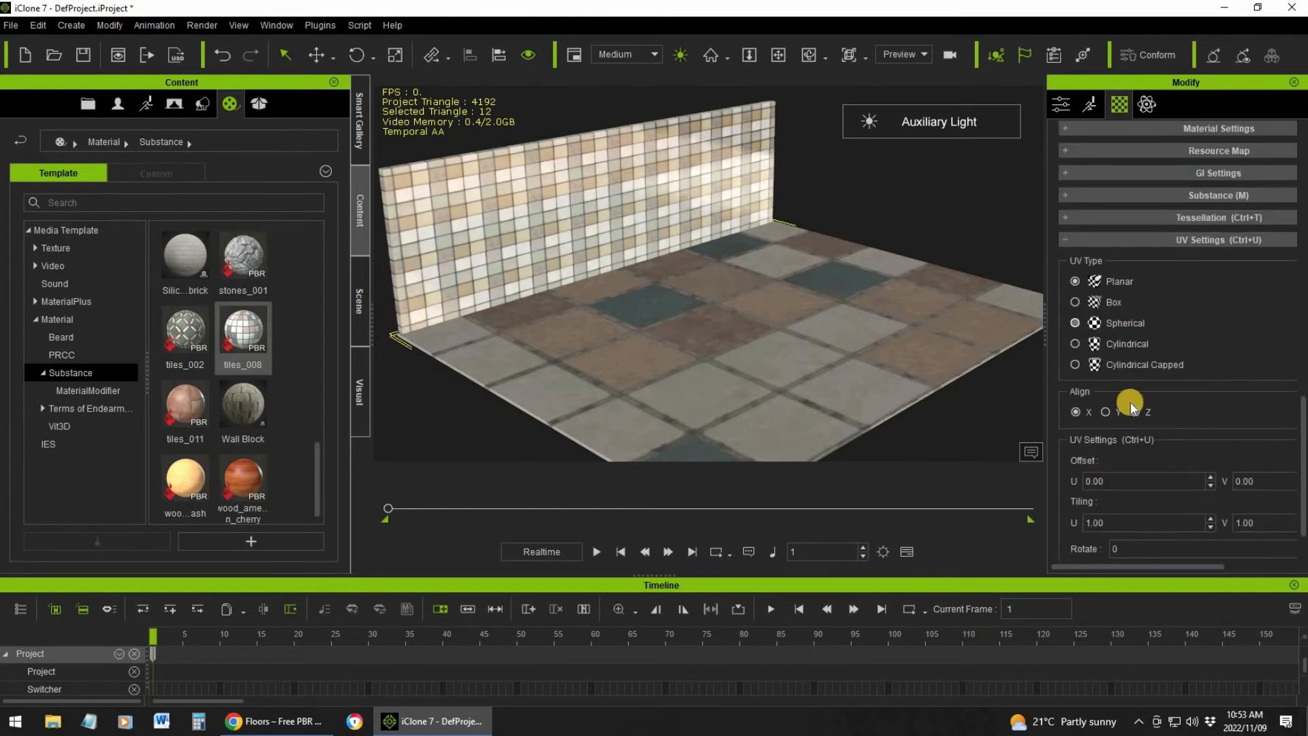
{"action": "left_click", "coordinate": [1180, 411]}
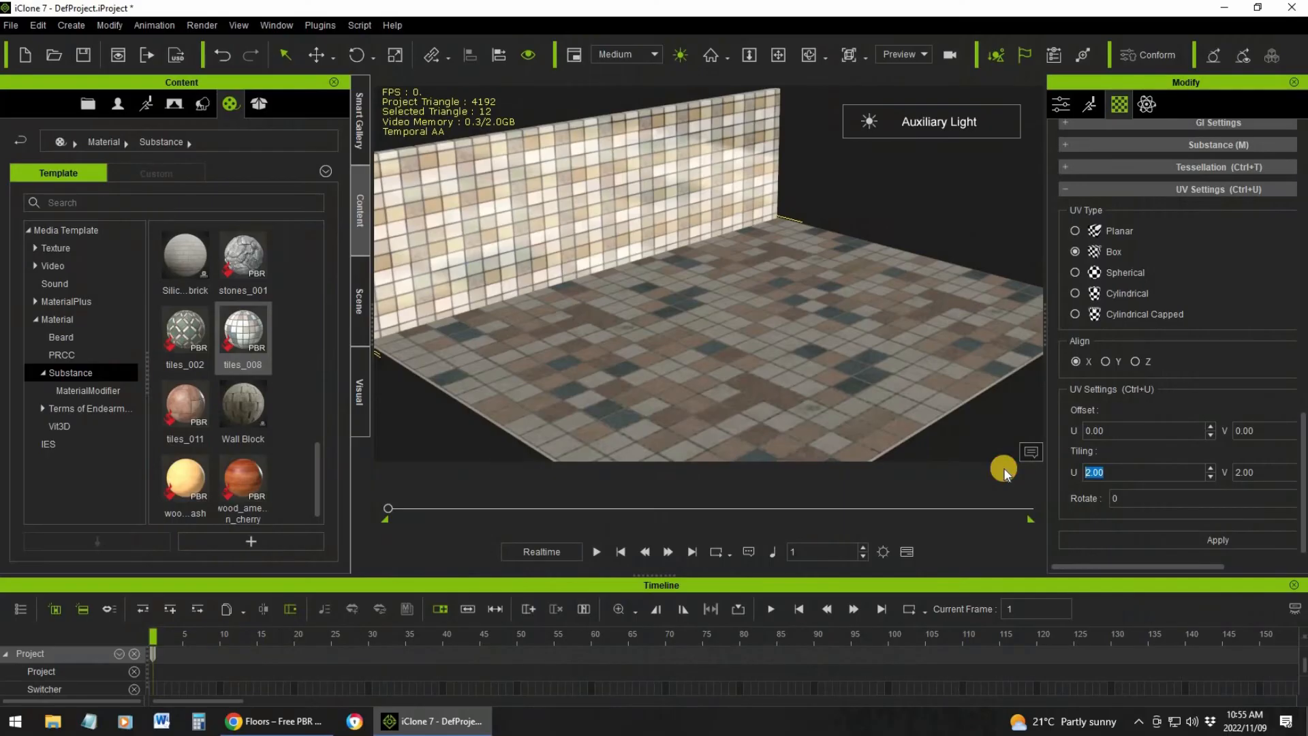
{"action": "type", "text": ".50"}
{"action": "left_click_drag", "start_coordinate": [1256, 471], "coordinate": [1216, 472]}
{"action": "type", "text": "2.50"}
Try the floor's UV tiling at U 5.00 and V 6.00, and raise it to U 7.00 and V 8.00
{"action": "left_click", "coordinate": [1106, 475]}
{"action": "left_click", "coordinate": [1006, 482]}
{"action": "type", "text": "5.00"}
{"action": "left_click", "coordinate": [1263, 471]}
{"action": "type", "text": "6.00"}
{"action": "left_click", "coordinate": [1190, 541]}
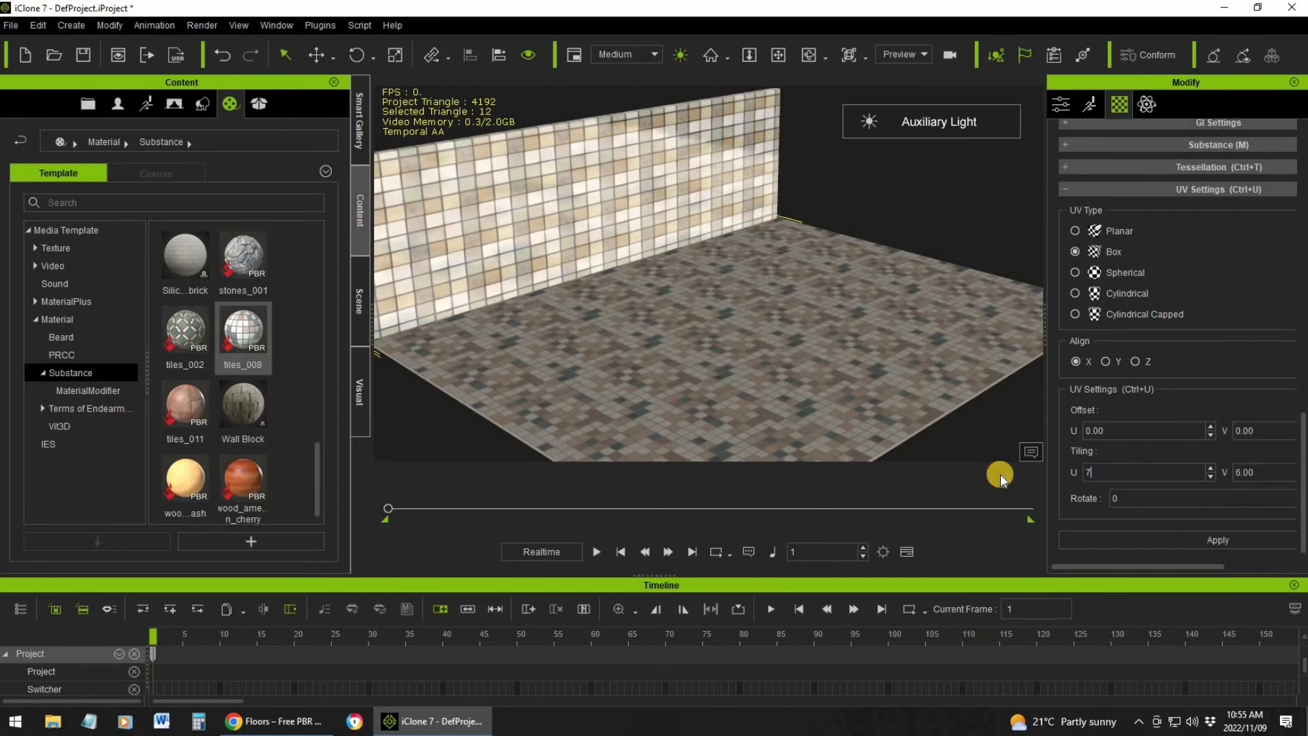
{"action": "key", "text": "Return"}
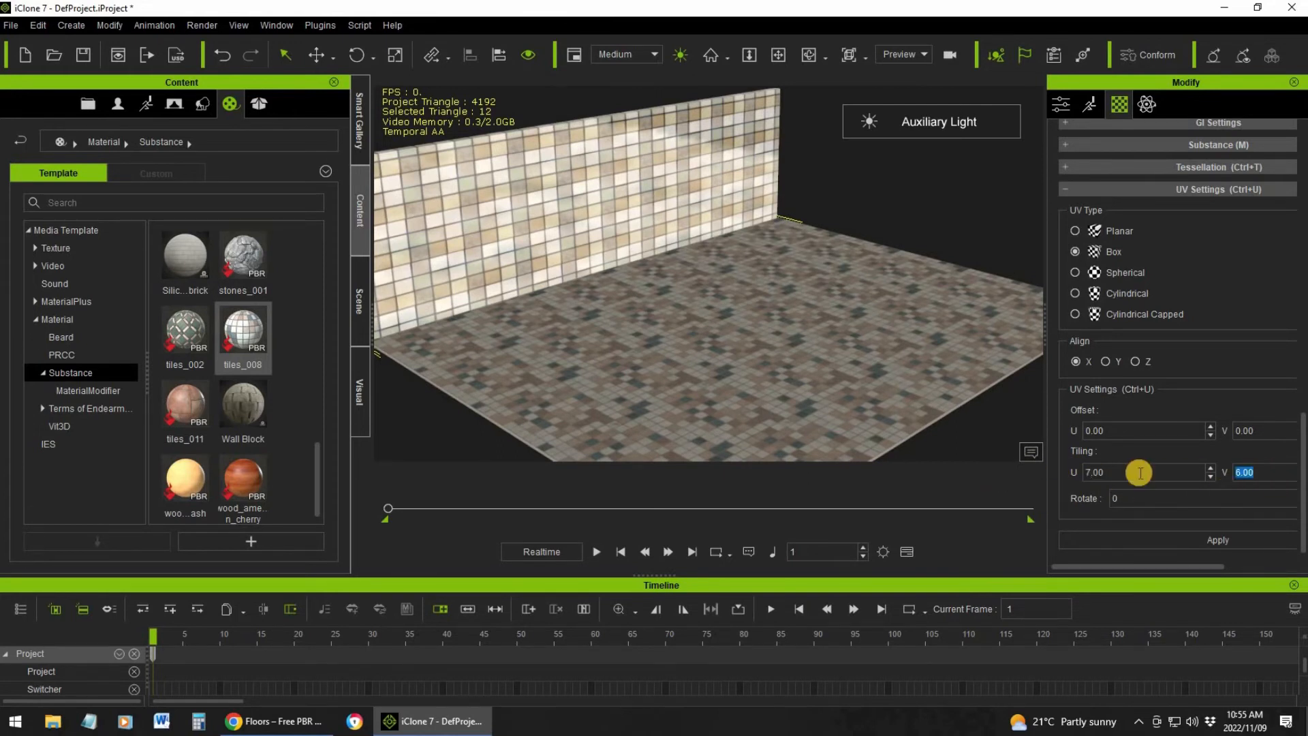
{"action": "left_click", "coordinate": [1180, 543]}
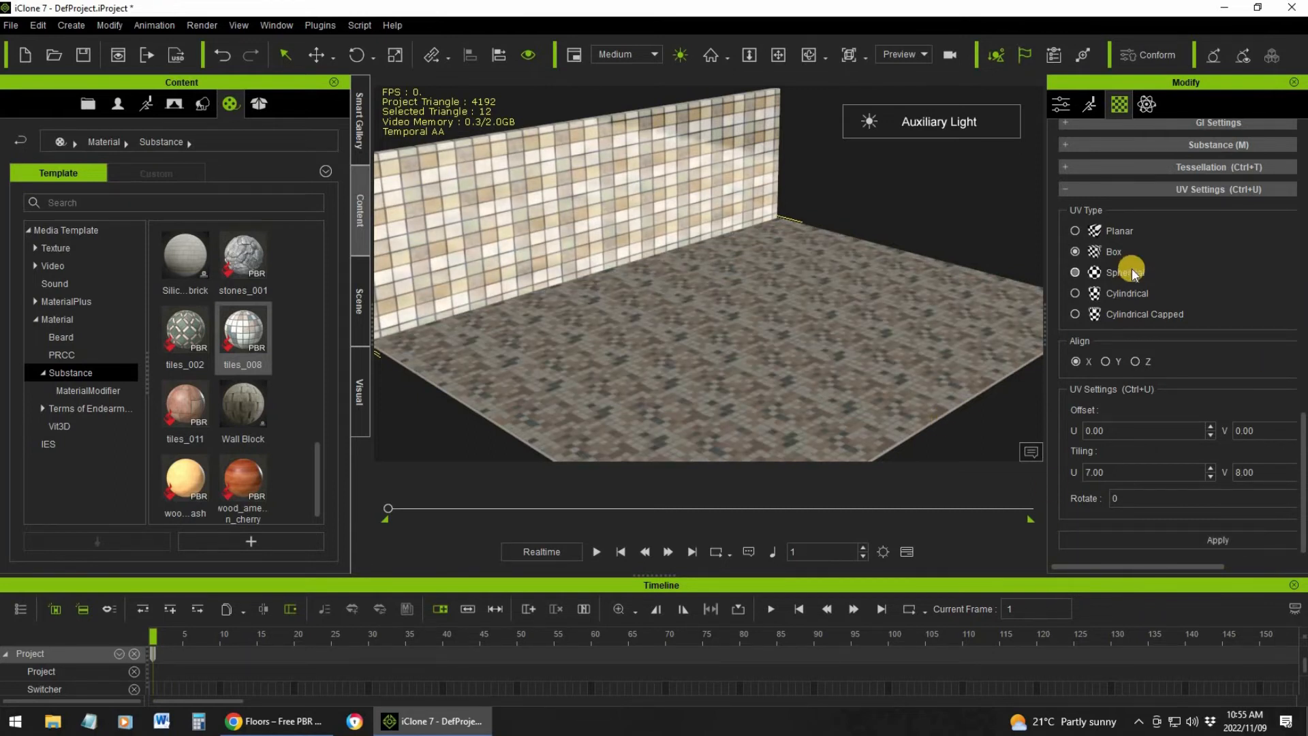
Check the floor's Tessellation settings and look through the basic parameters of its Substance material
{"action": "scroll", "coordinate": [1135, 273], "scroll_direction": "up", "scroll_amount": 3}
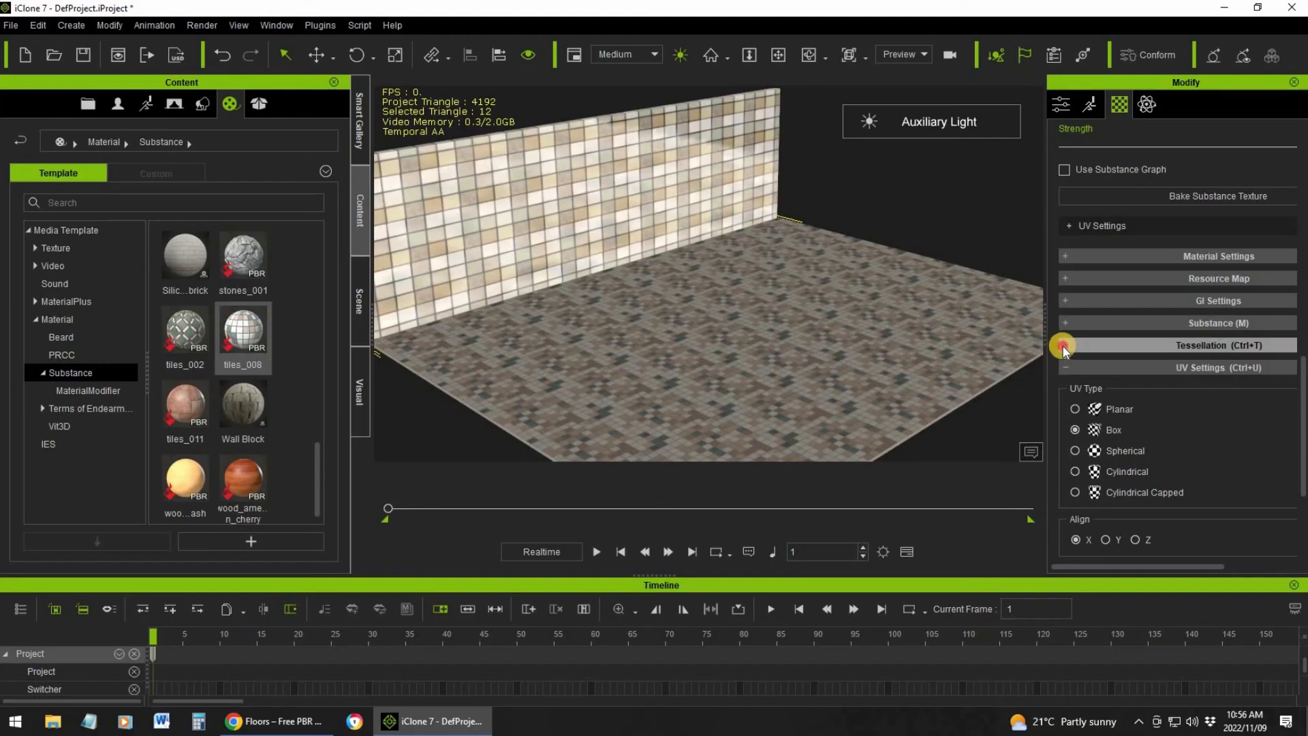
{"action": "left_click", "coordinate": [1067, 346]}
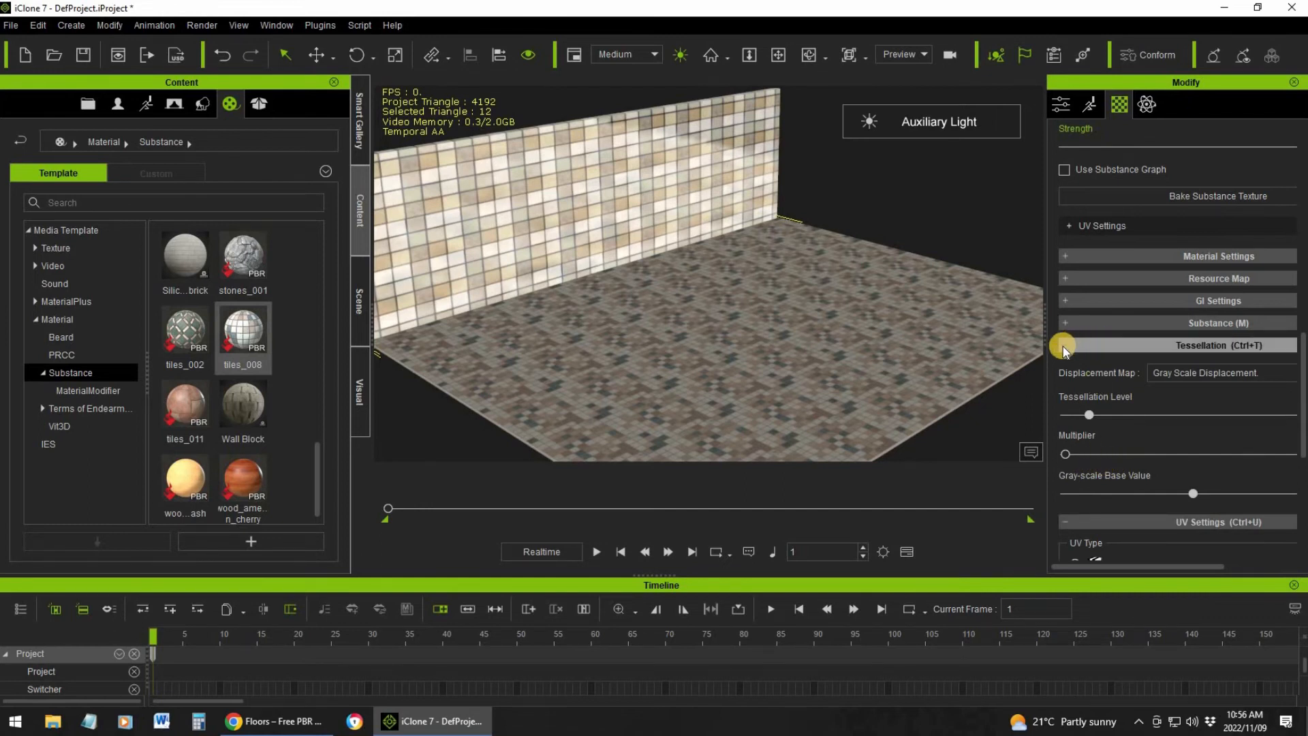
{"action": "left_click", "coordinate": [1062, 340]}
{"action": "left_click", "coordinate": [1066, 322]}
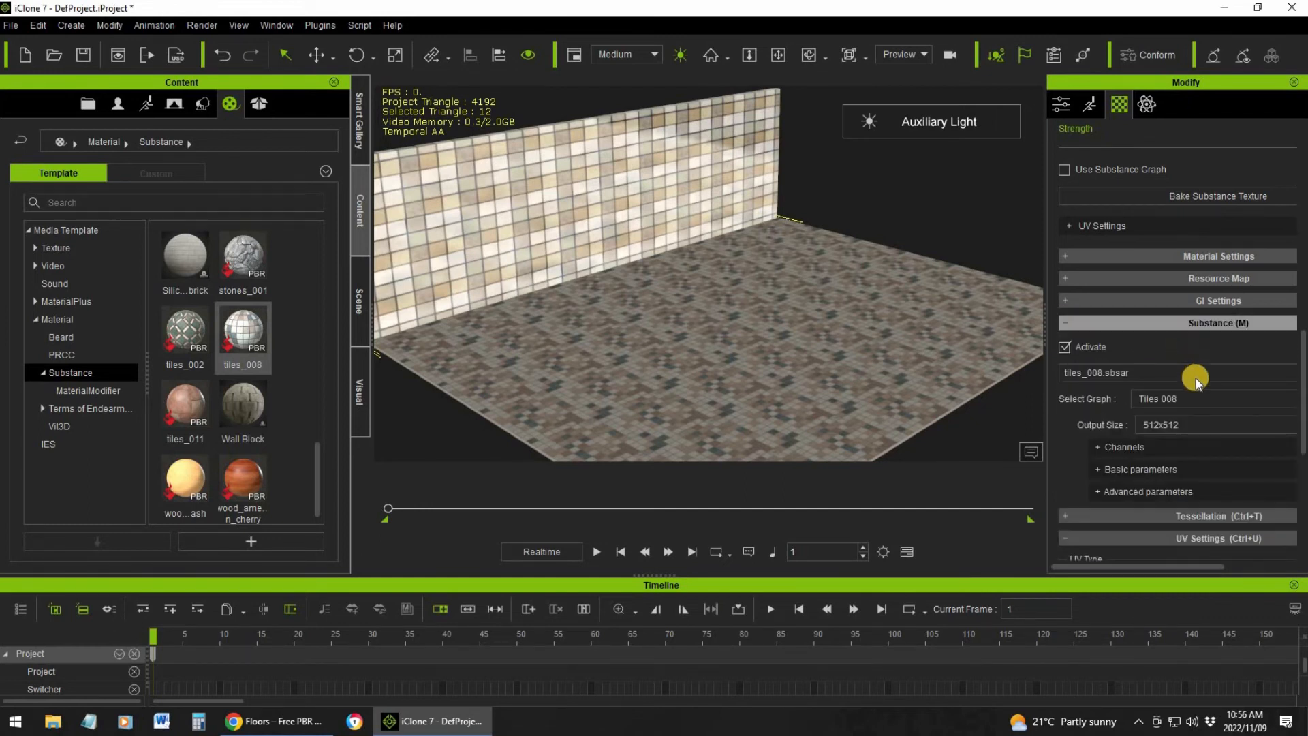
{"action": "left_click", "coordinate": [1093, 468]}
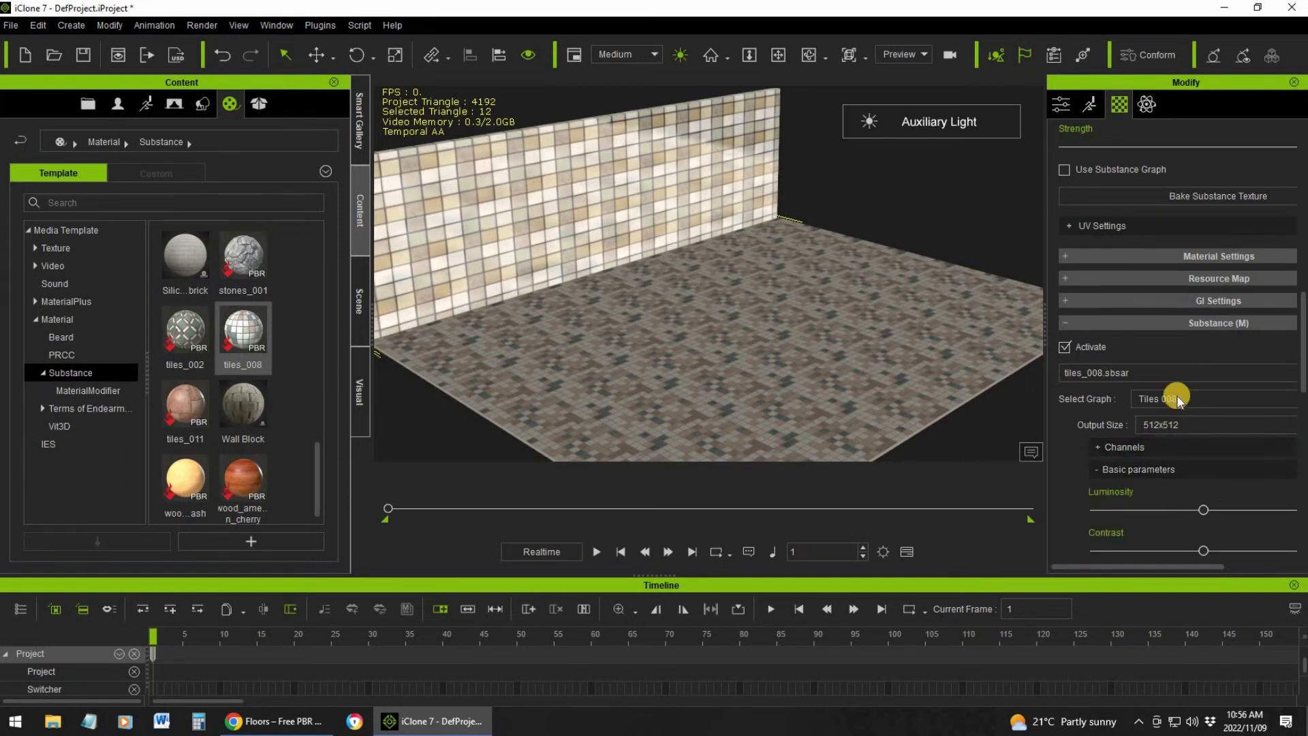
{"action": "scroll", "coordinate": [1179, 401], "scroll_direction": "down", "scroll_amount": 3}
{"action": "scroll", "coordinate": [1145, 385], "scroll_direction": "up", "scroll_amount": 1}
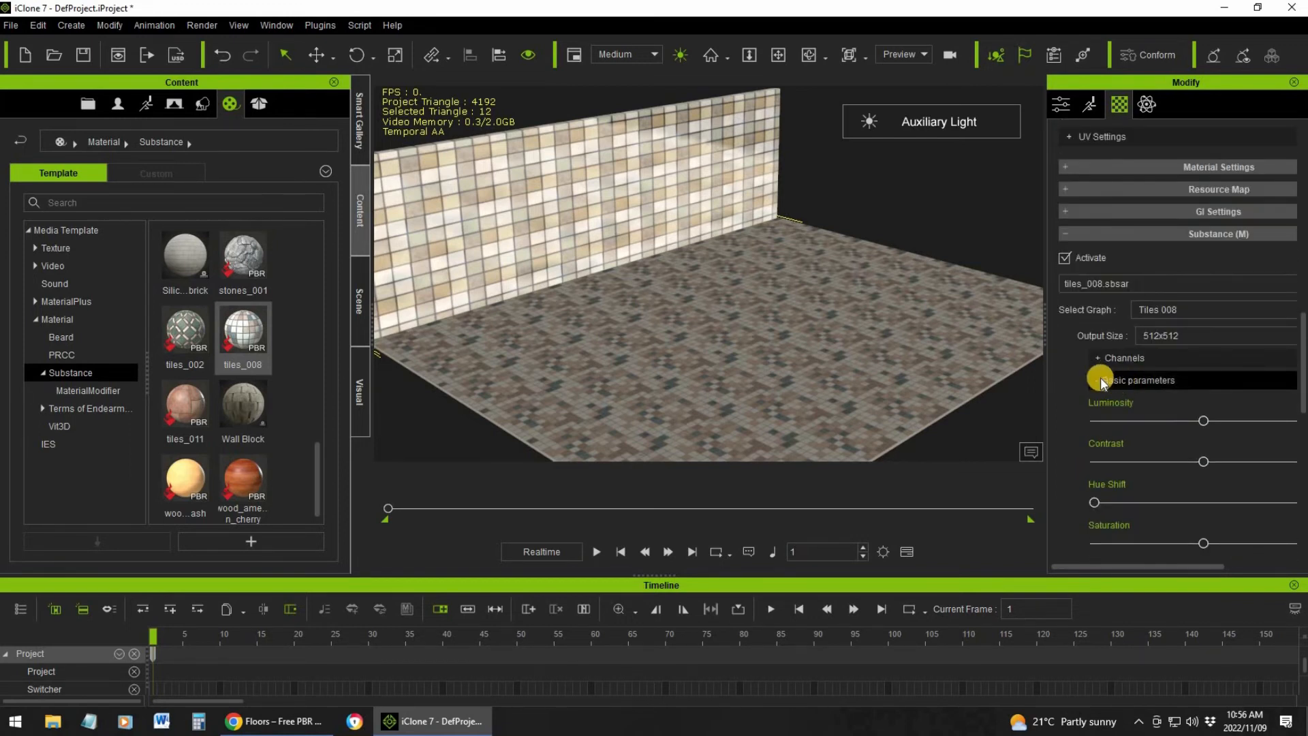
{"action": "left_click", "coordinate": [1117, 380]}
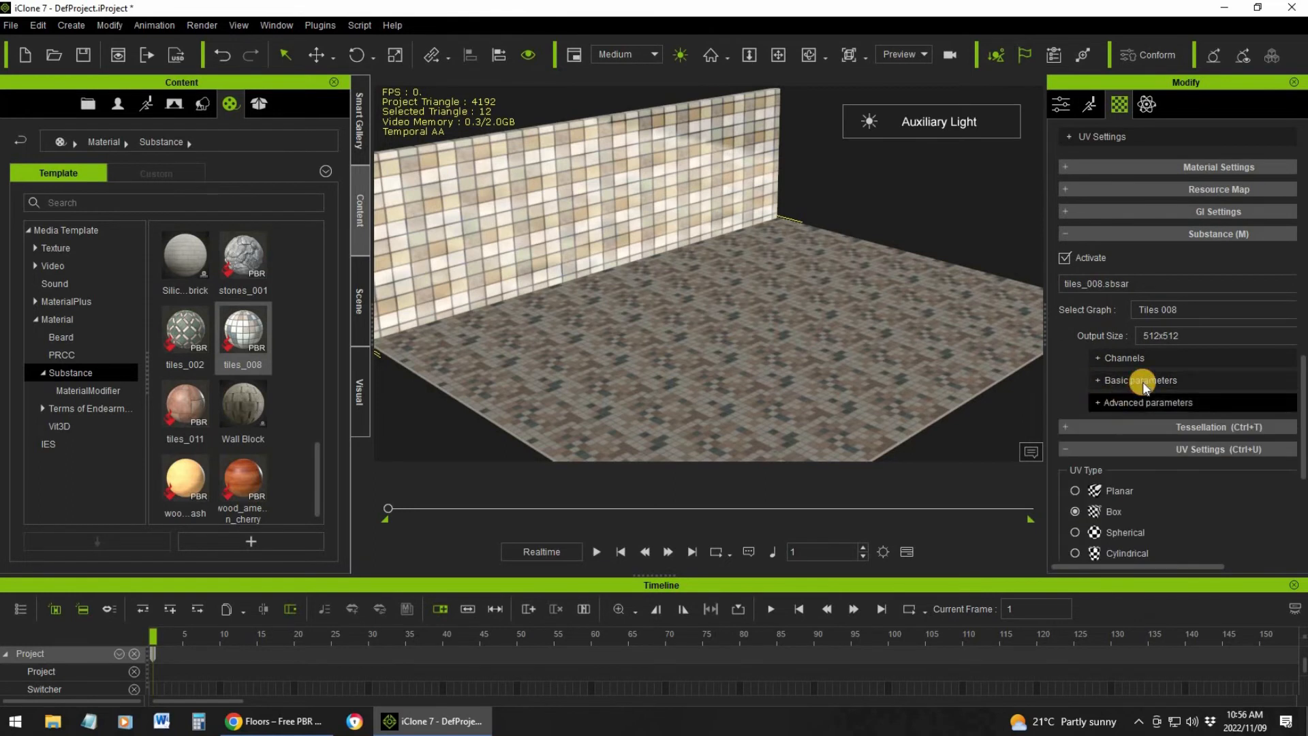
Slightly increase Weathering and Dust in the advanced parameters of the floor's Substance material
{"action": "left_click", "coordinate": [1131, 403]}
{"action": "scroll", "coordinate": [1144, 385], "scroll_direction": "down", "scroll_amount": 1}
{"action": "scroll", "coordinate": [1144, 385], "scroll_direction": "down", "scroll_amount": 2}
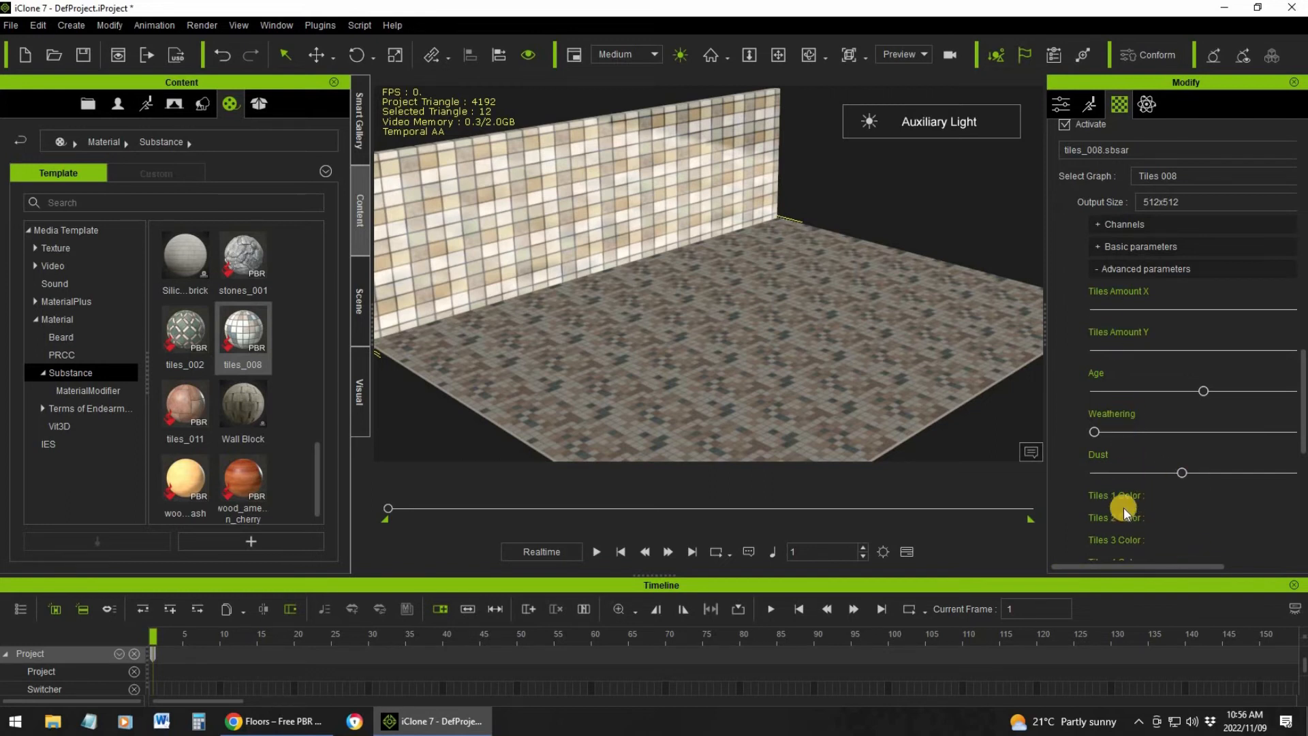
{"action": "scroll", "coordinate": [1216, 447], "scroll_direction": "down", "scroll_amount": 2}
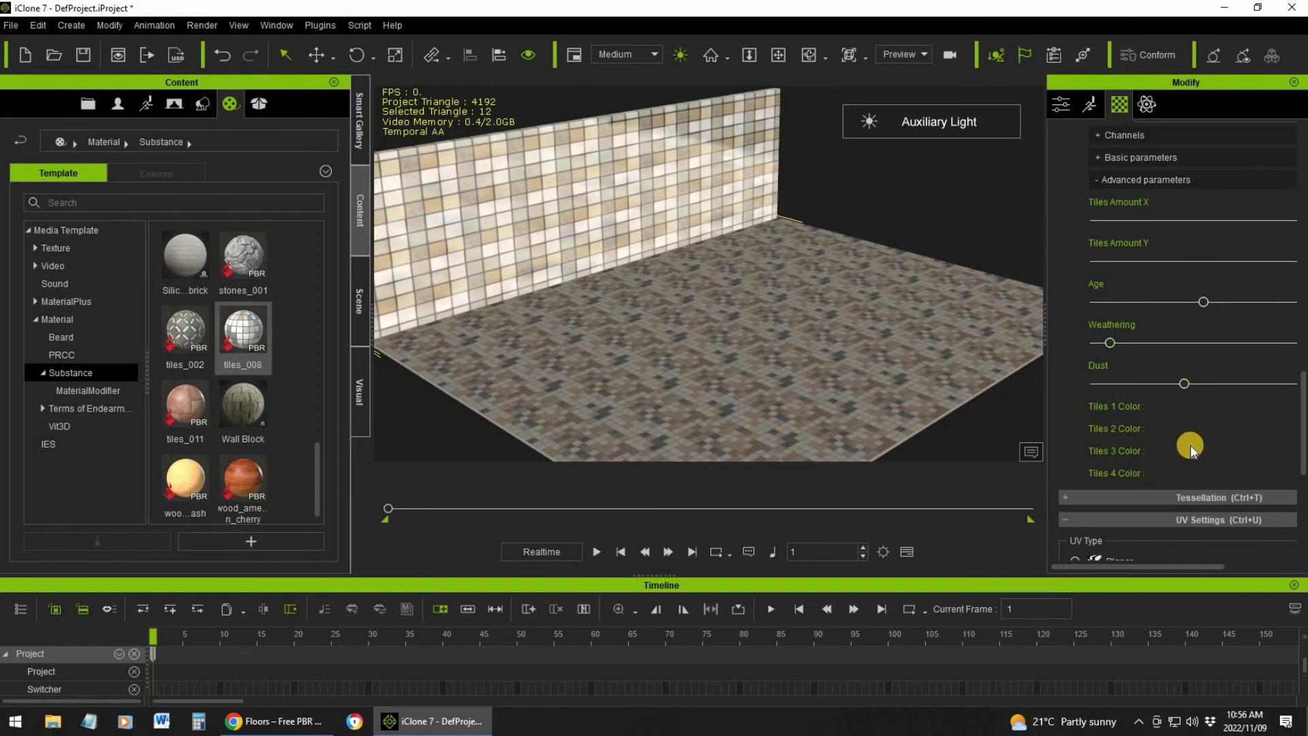
{"action": "scroll", "coordinate": [1192, 444], "scroll_direction": "down", "scroll_amount": 5}
{"action": "scroll", "coordinate": [1191, 444], "scroll_direction": "up", "scroll_amount": 15}
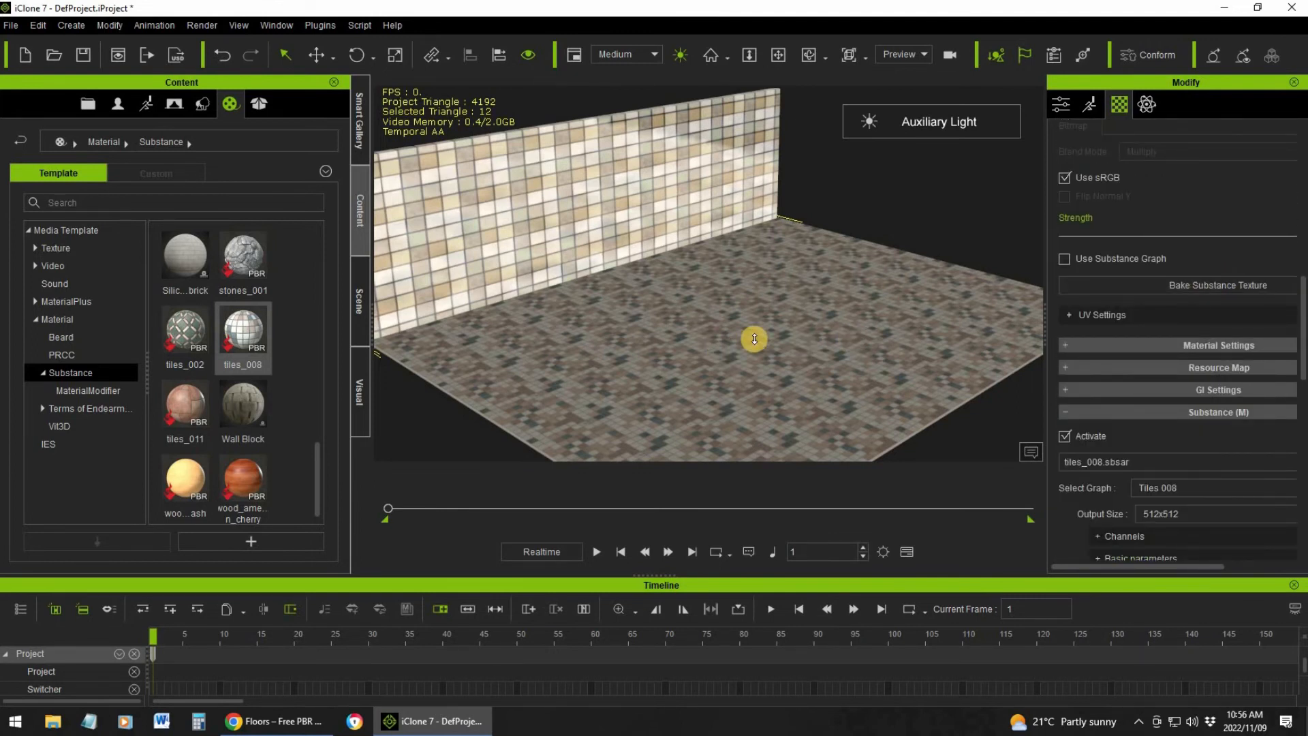
Examine the surface detail of the floor tiles up close
{"action": "scroll", "coordinate": [755, 338], "scroll_direction": "up", "scroll_amount": 10}
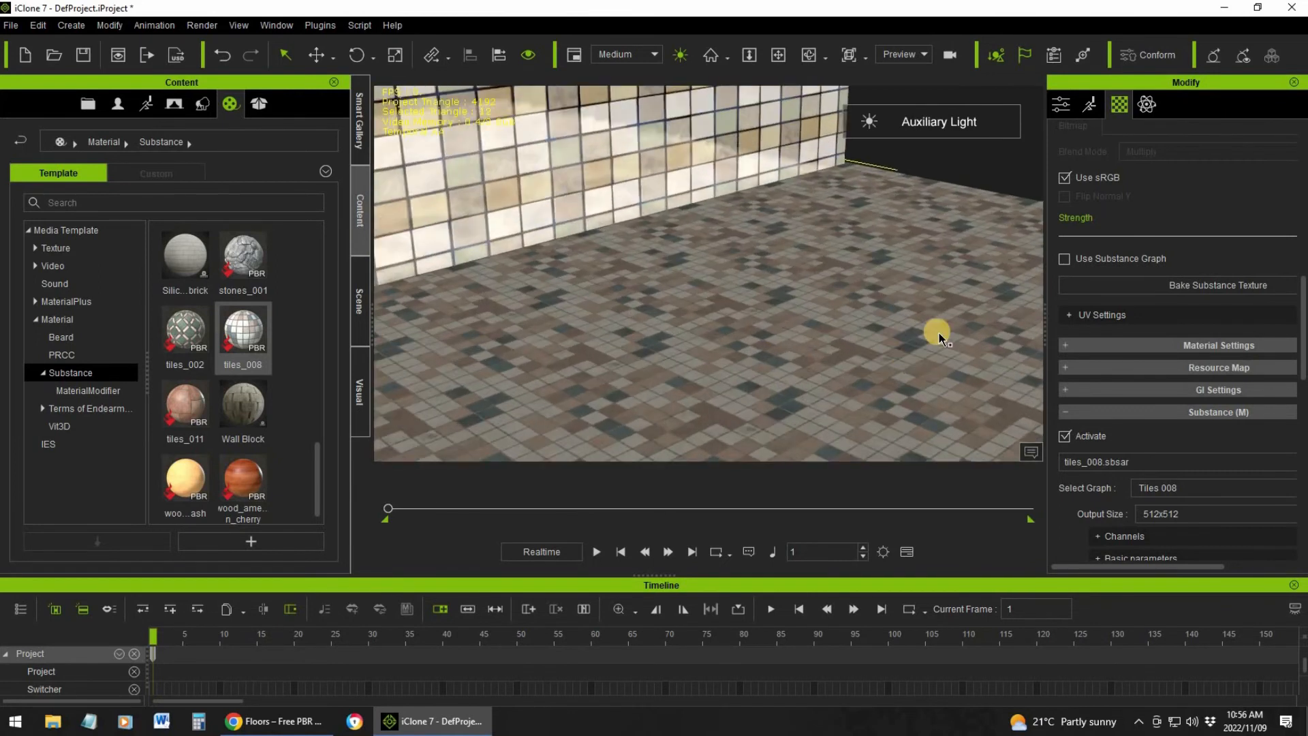
{"action": "scroll", "coordinate": [880, 350], "scroll_direction": "up", "scroll_amount": 1}
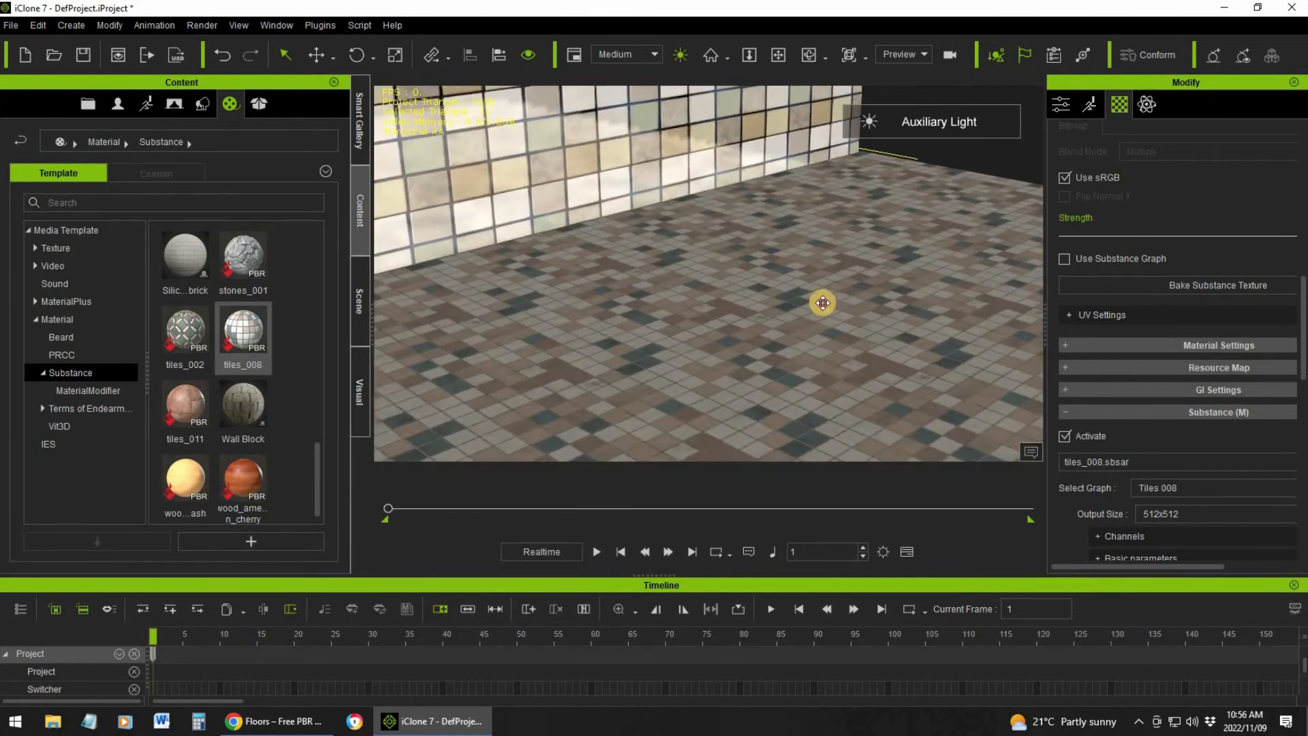
{"action": "middle_click_drag", "start_coordinate": [823, 303], "coordinate": [827, 377]}
{"action": "left_click_drag", "start_coordinate": [839, 344], "coordinate": [868, 330]}
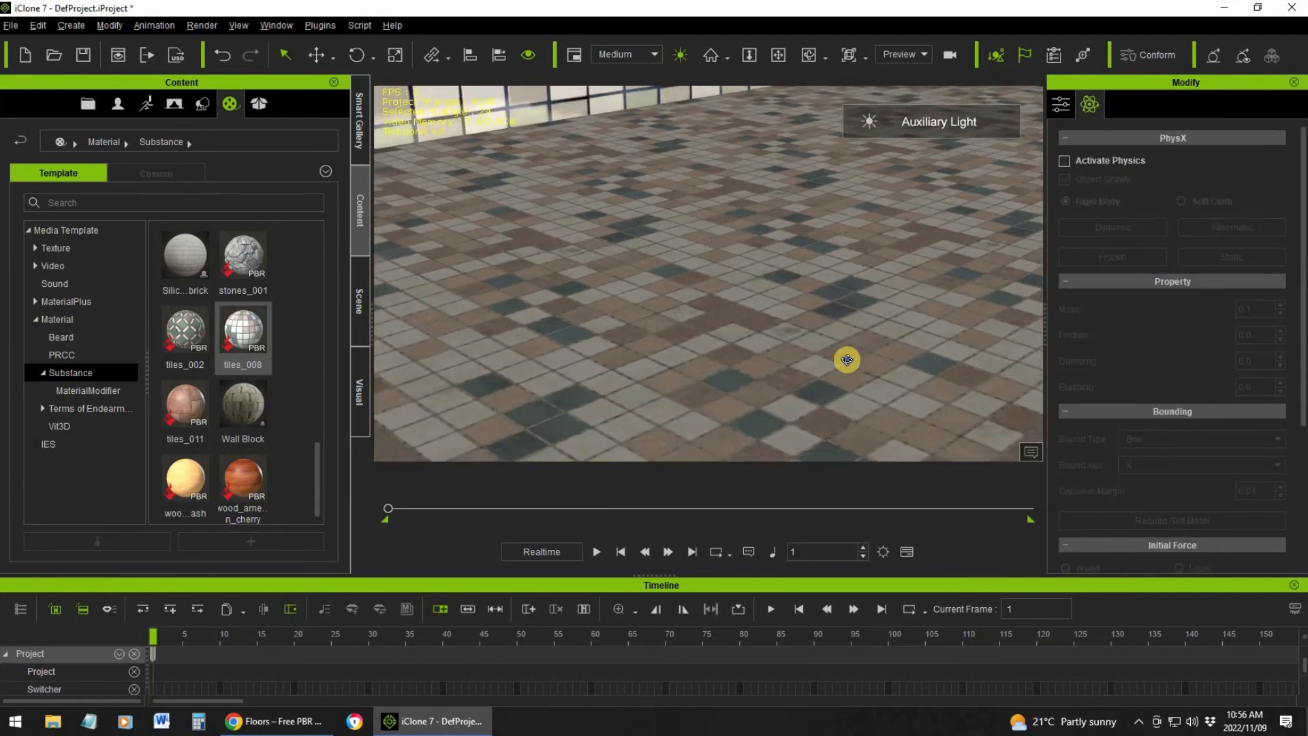
{"action": "scroll", "coordinate": [812, 362], "scroll_direction": "up", "scroll_amount": 4}
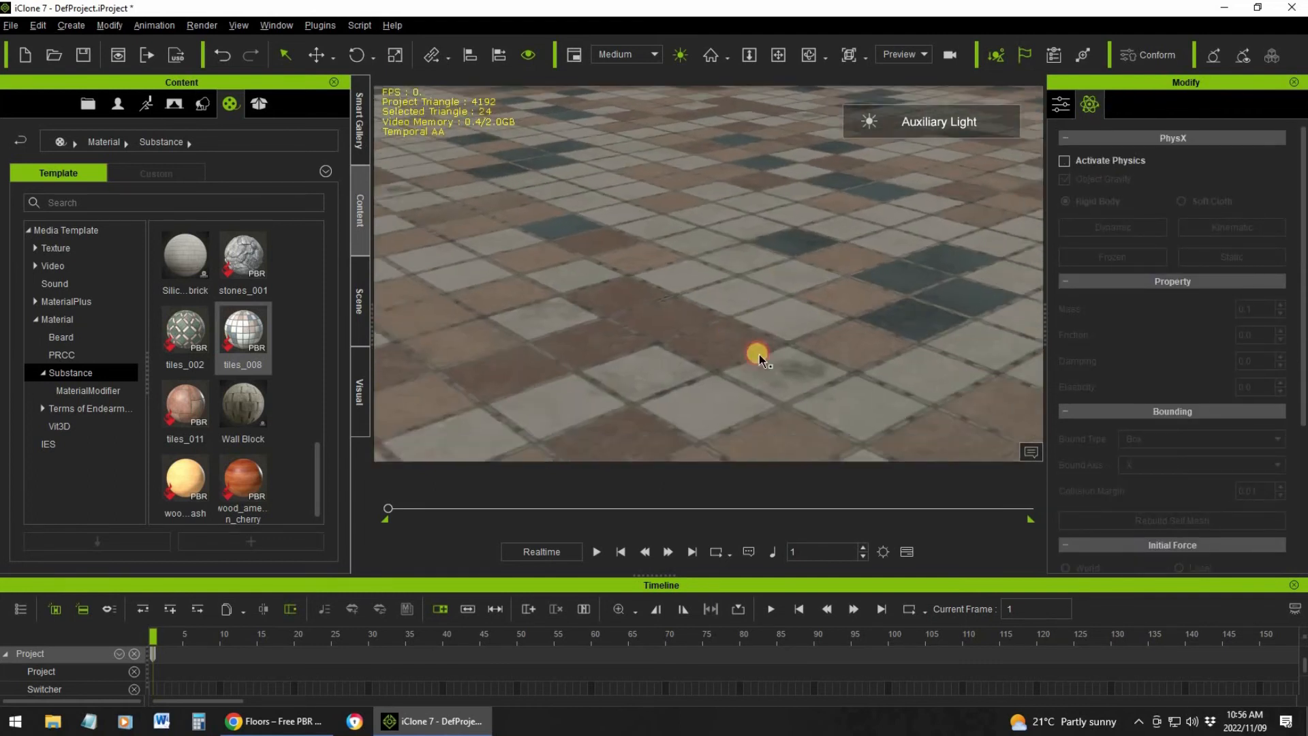
{"action": "middle_click_drag", "start_coordinate": [759, 356], "coordinate": [763, 346]}
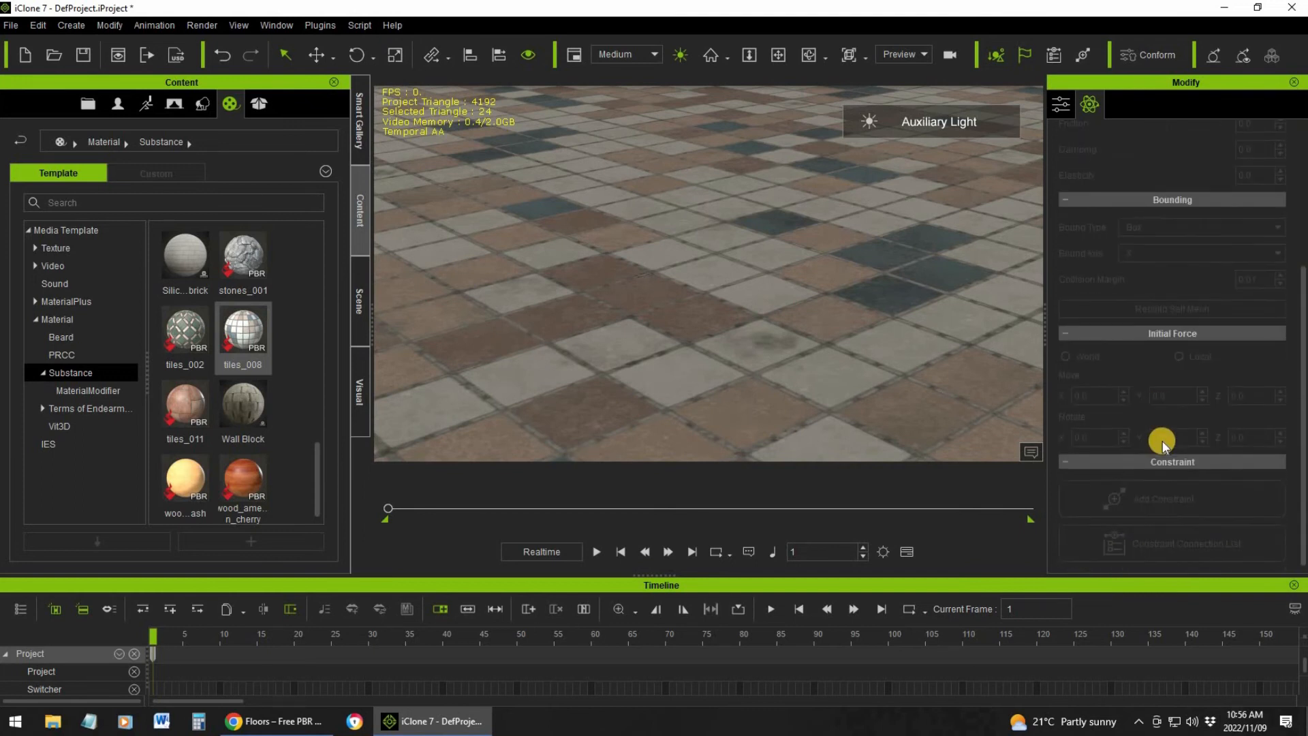